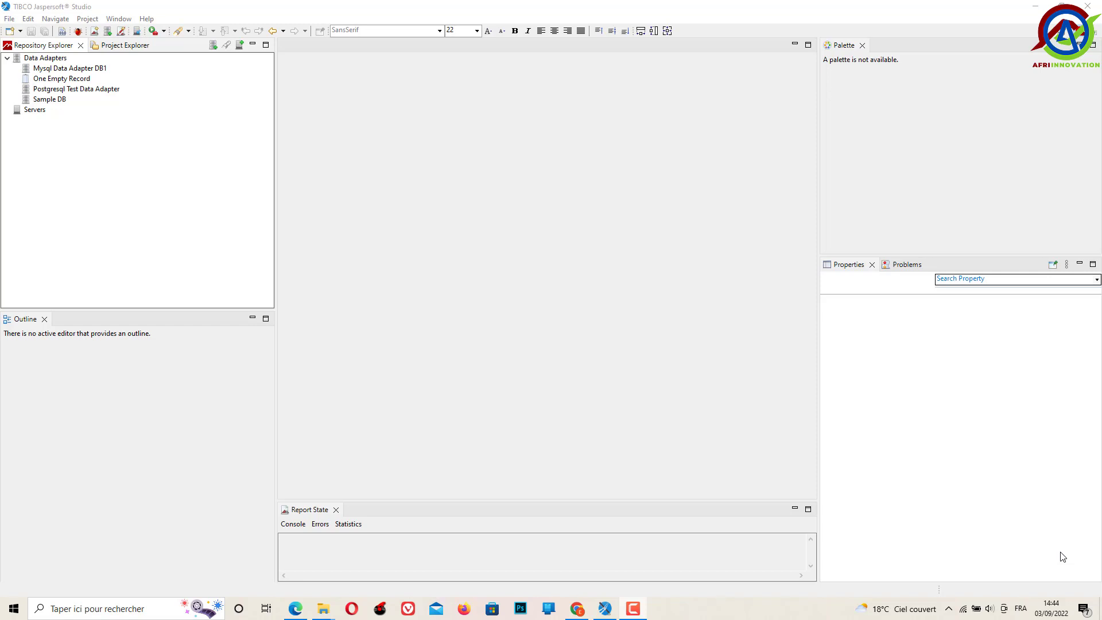
- Start a new data adapter of type CSV File and name it CSV Data Adapter
{"action": "right_click", "coordinate": [46, 60]}
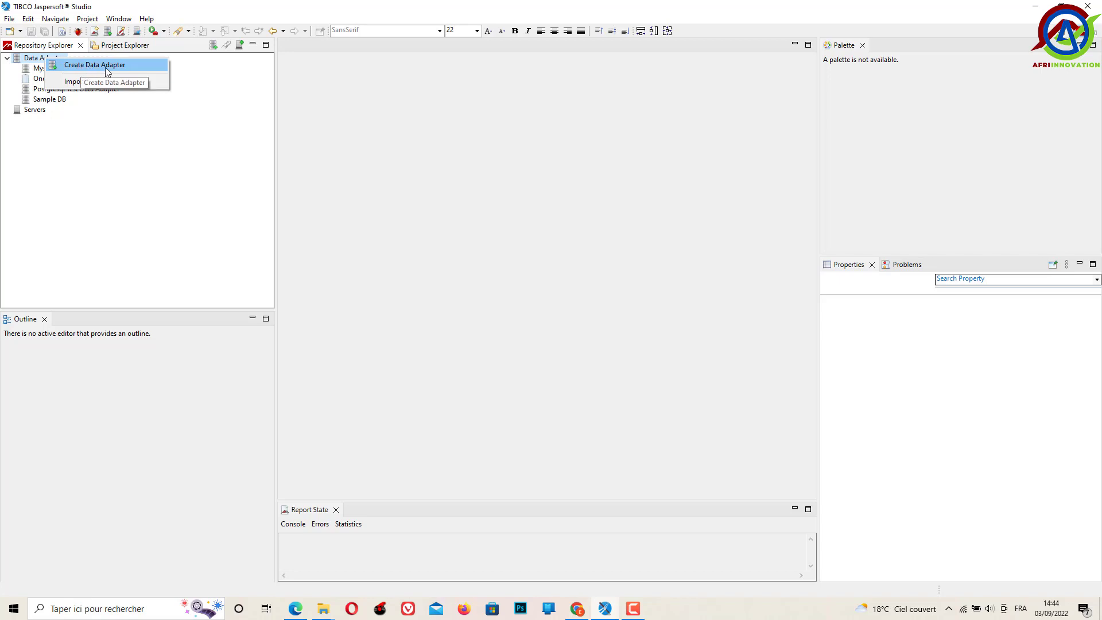
{"action": "left_click", "coordinate": [213, 49]}
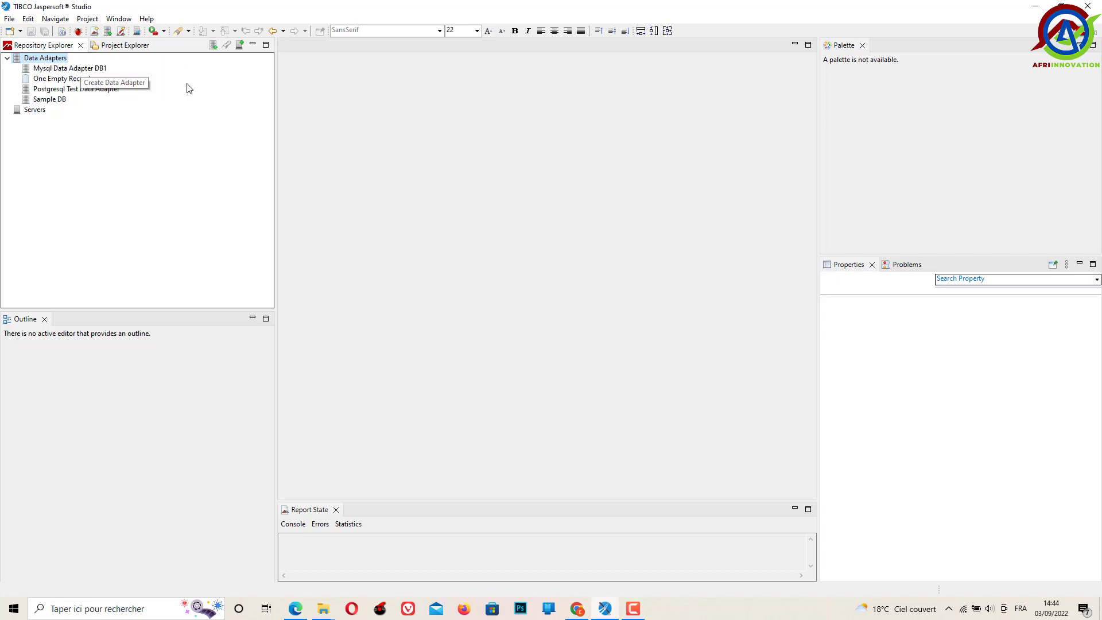
{"action": "left_click", "coordinate": [214, 45]}
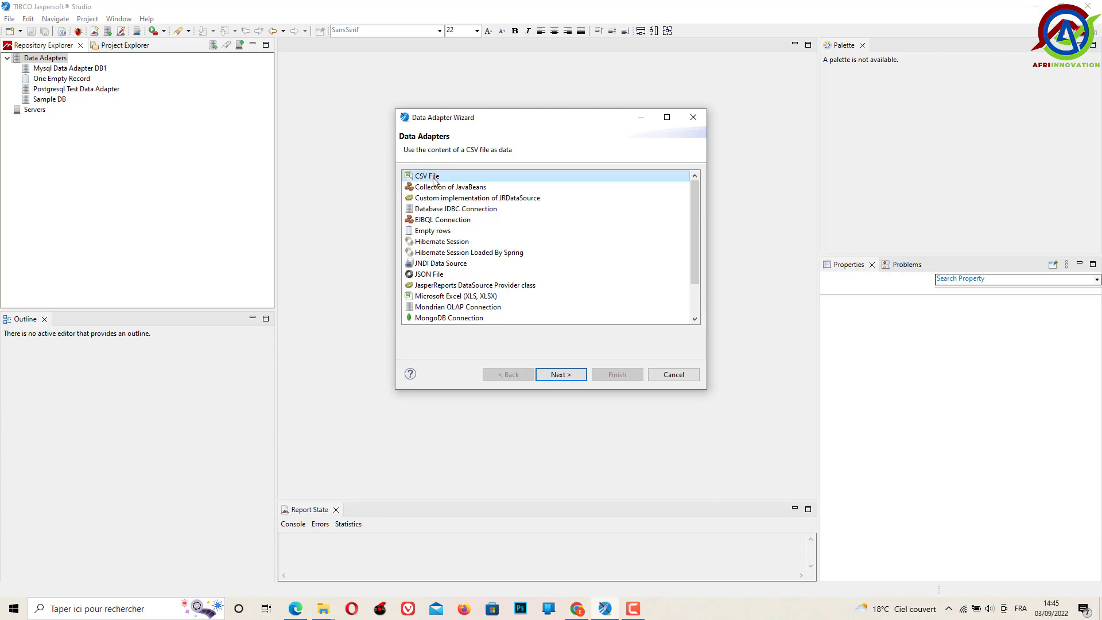
{"action": "left_click", "coordinate": [563, 376]}
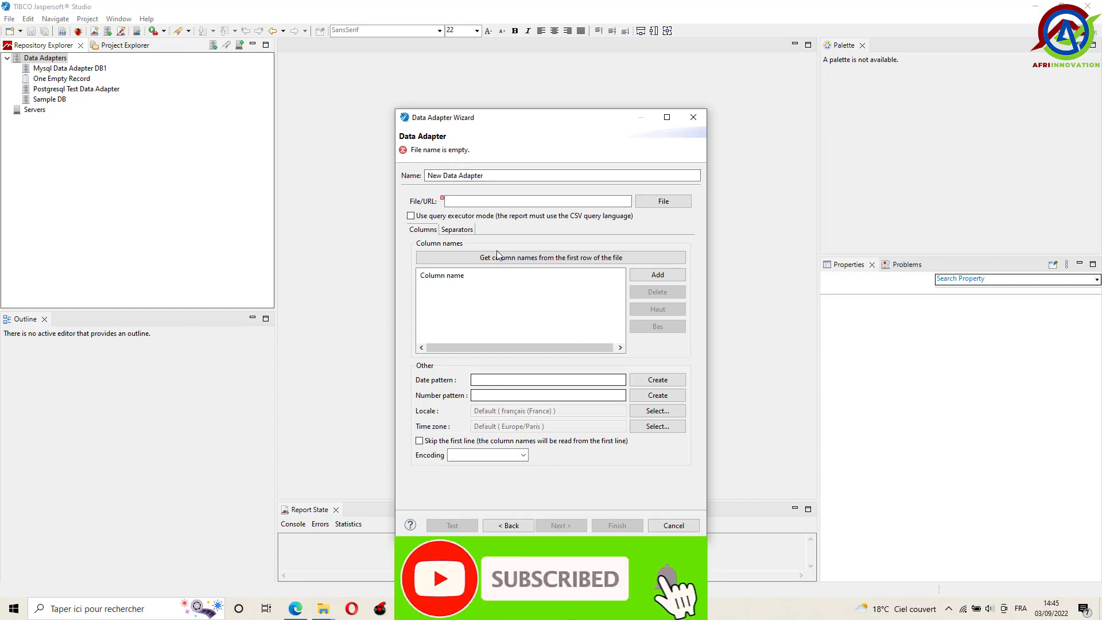
{"action": "double_click", "coordinate": [435, 175]}
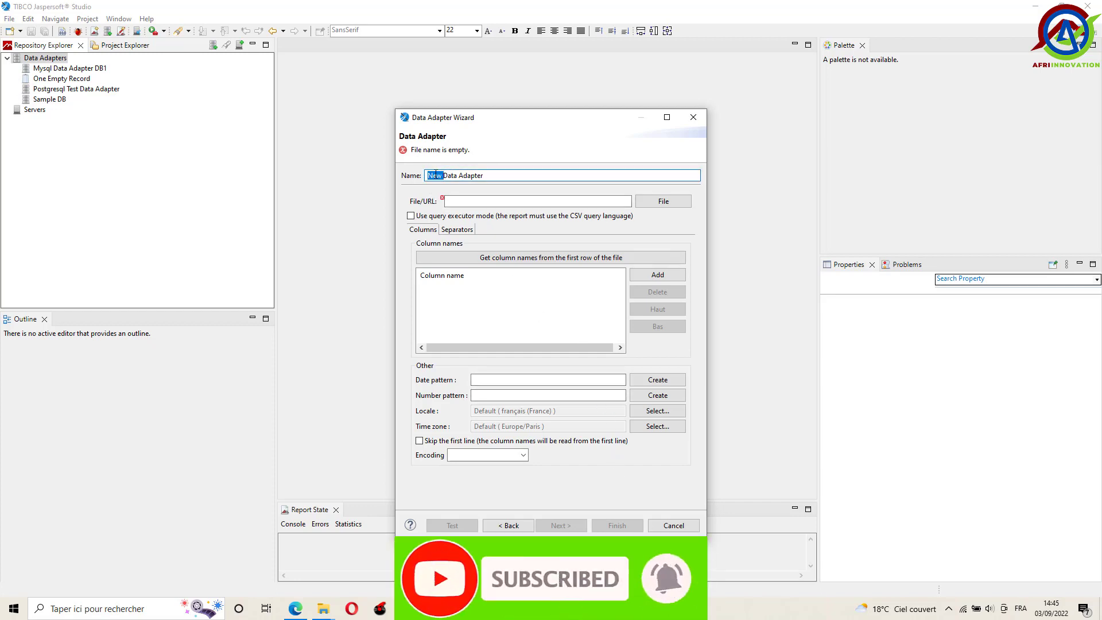
{"action": "type", "text": "CSV"}
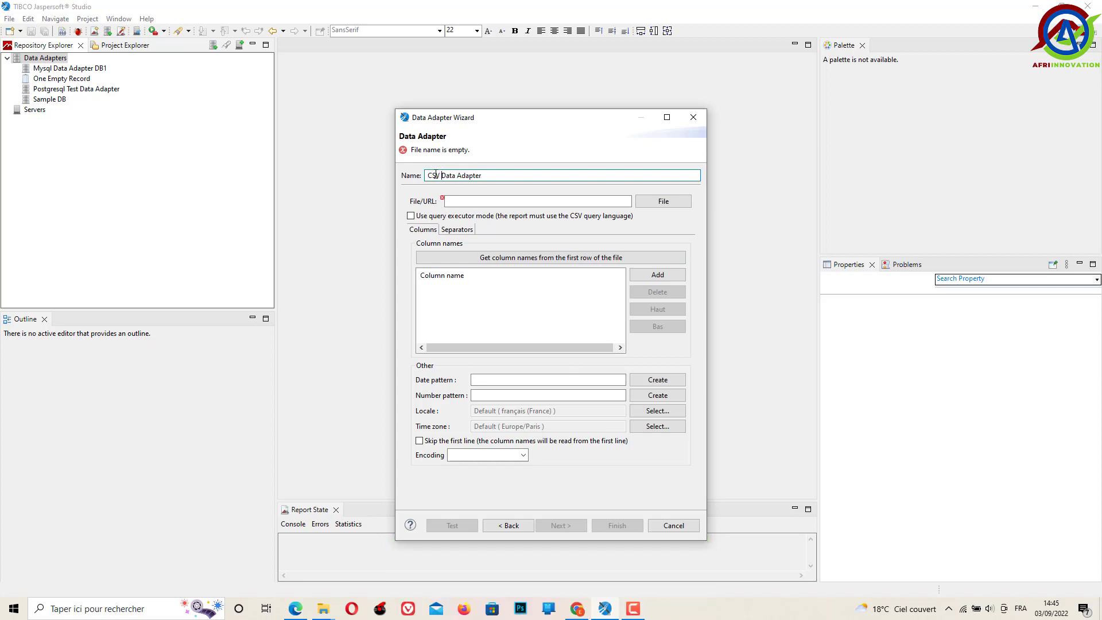
- Load role.csv from the Téléchargements folder with its column names, and finish the adapter with the first line skipped
{"action": "left_click", "coordinate": [663, 201]}
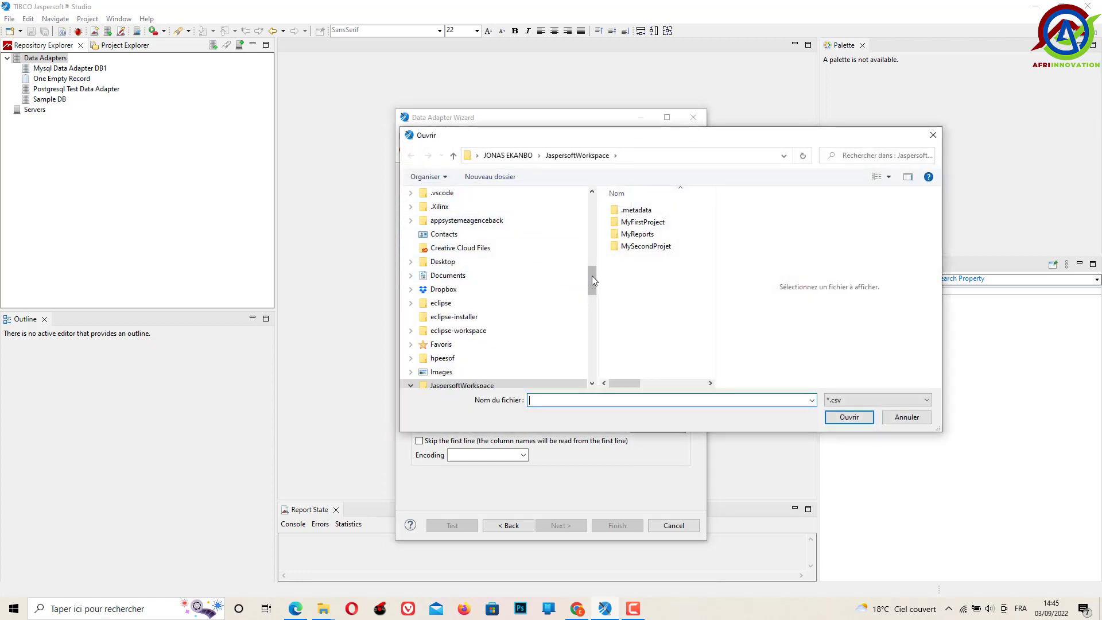
{"action": "left_click_drag", "start_coordinate": [592, 276], "coordinate": [589, 204]}
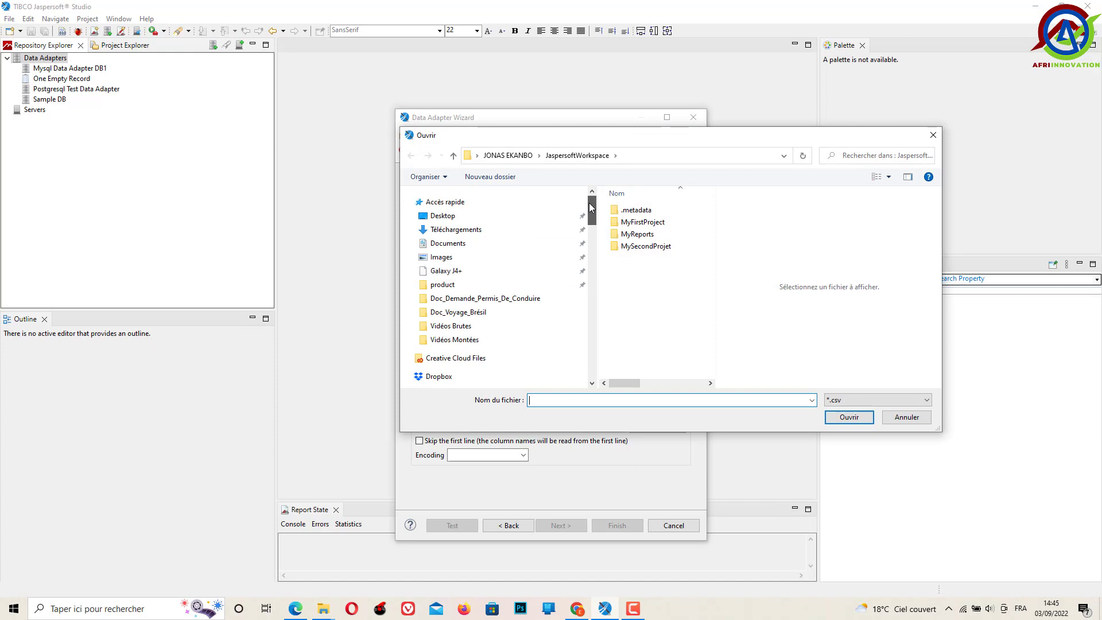
{"action": "left_click", "coordinate": [480, 231]}
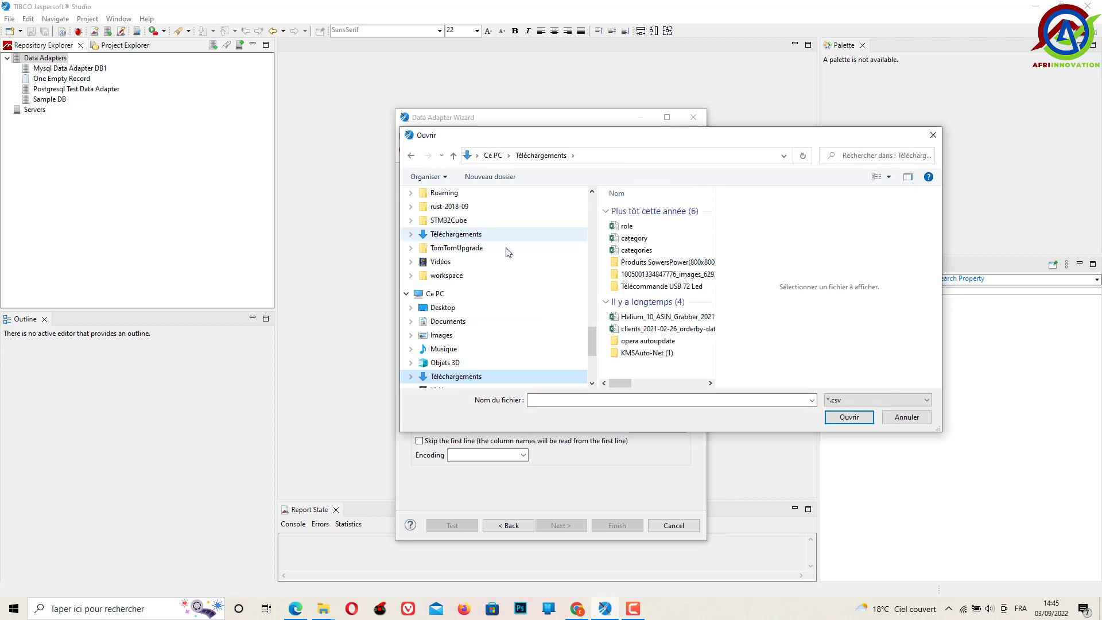
{"action": "left_click", "coordinate": [625, 229]}
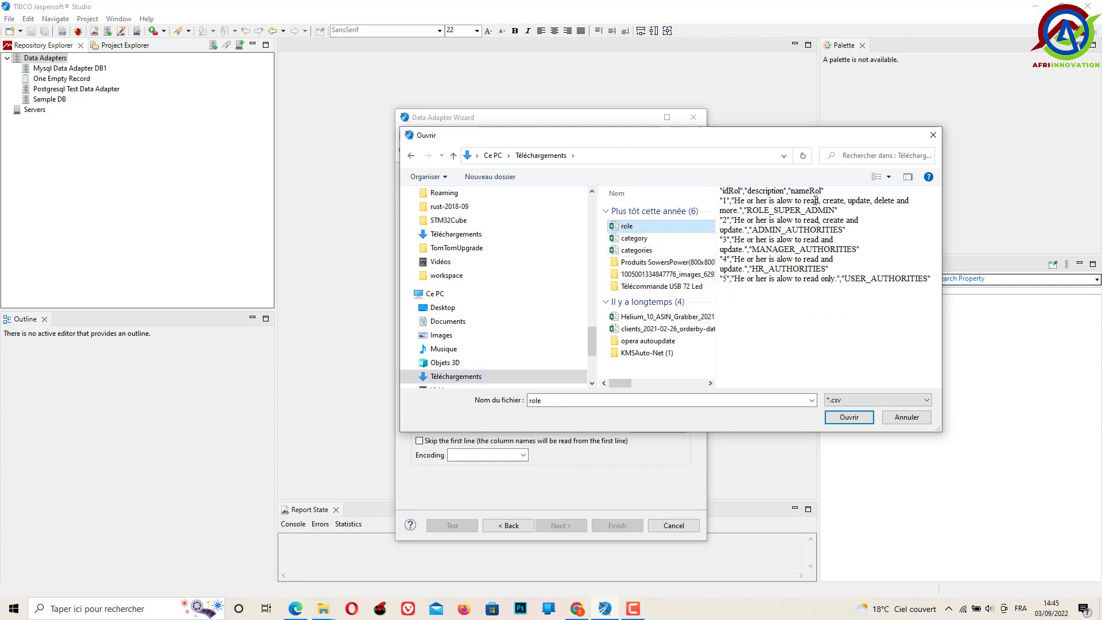
{"action": "left_click", "coordinate": [846, 421]}
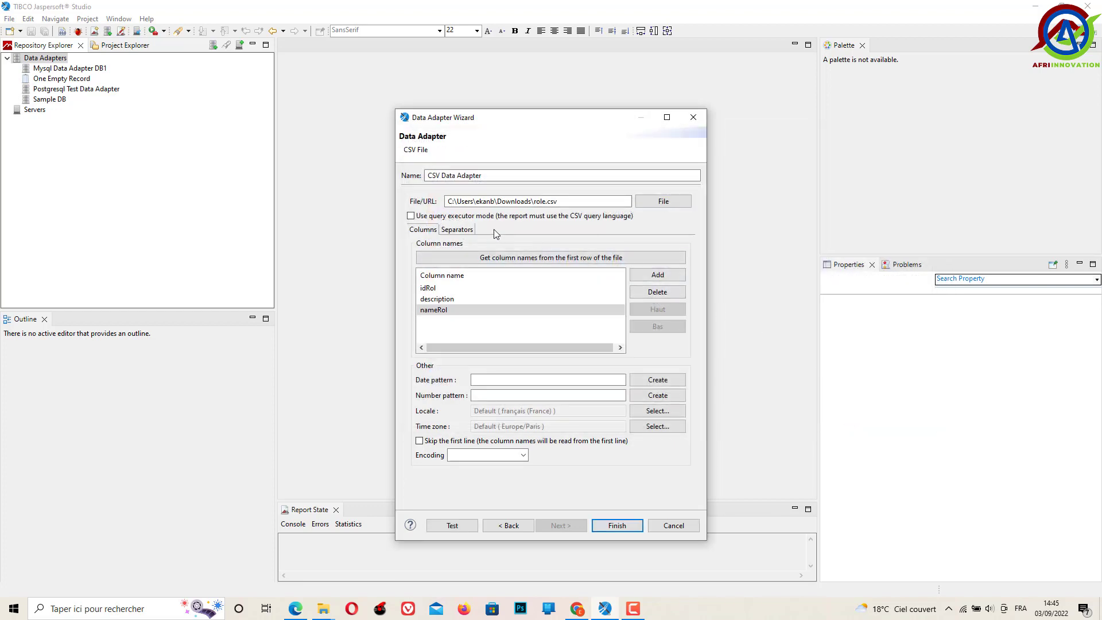
{"action": "left_click", "coordinate": [419, 441]}
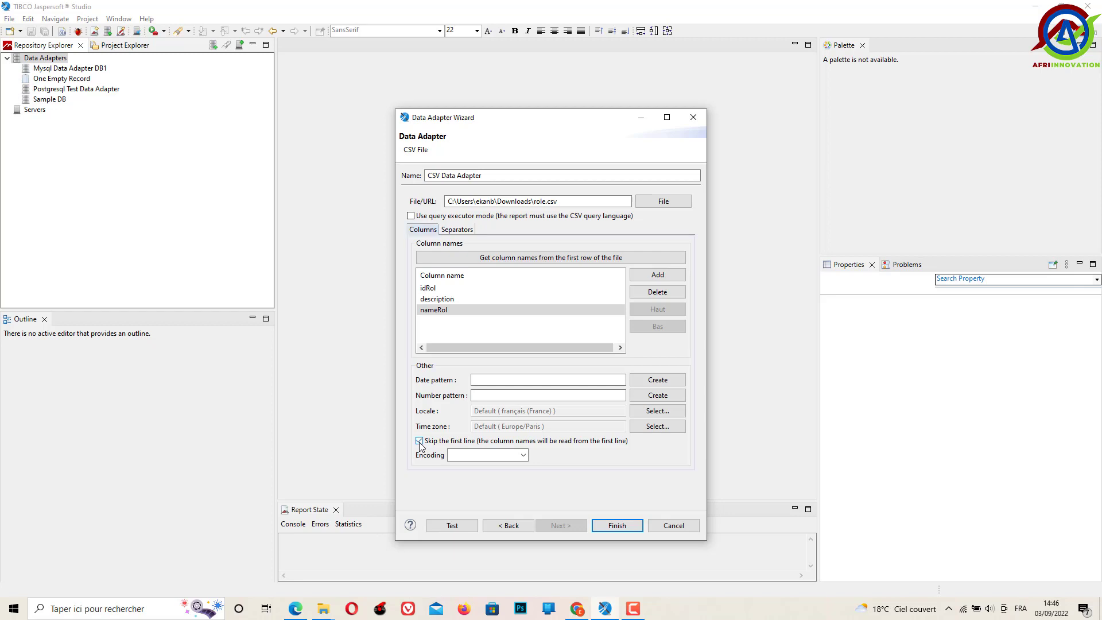
{"action": "left_click", "coordinate": [616, 525]}
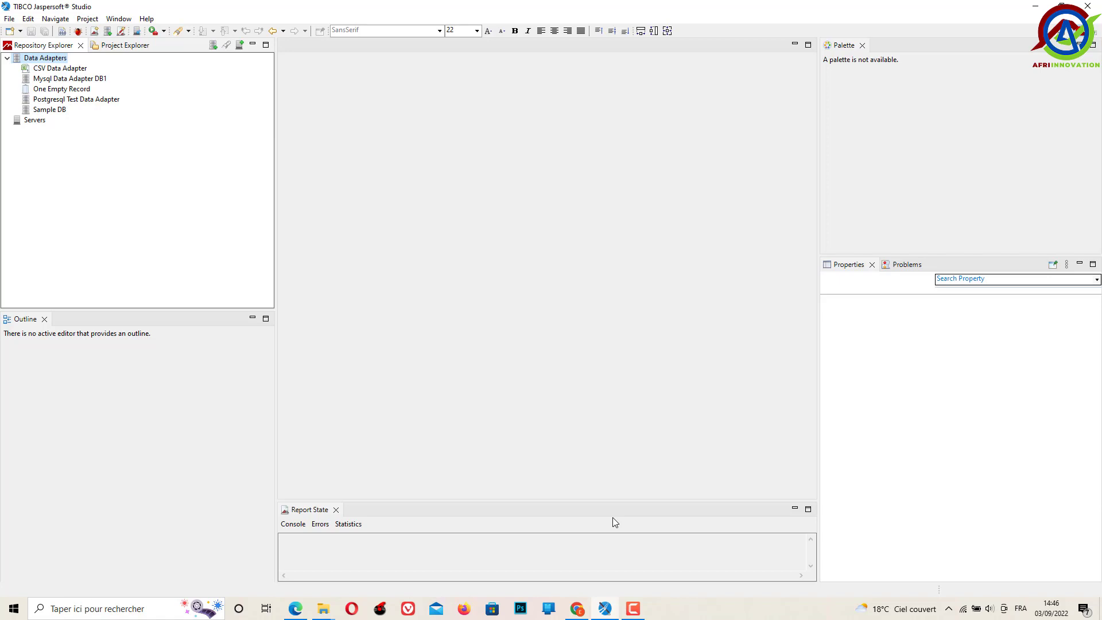
- Start a new Jasper report in MyFirstProject using the Blank A4 template
{"action": "left_click", "coordinate": [121, 46]}
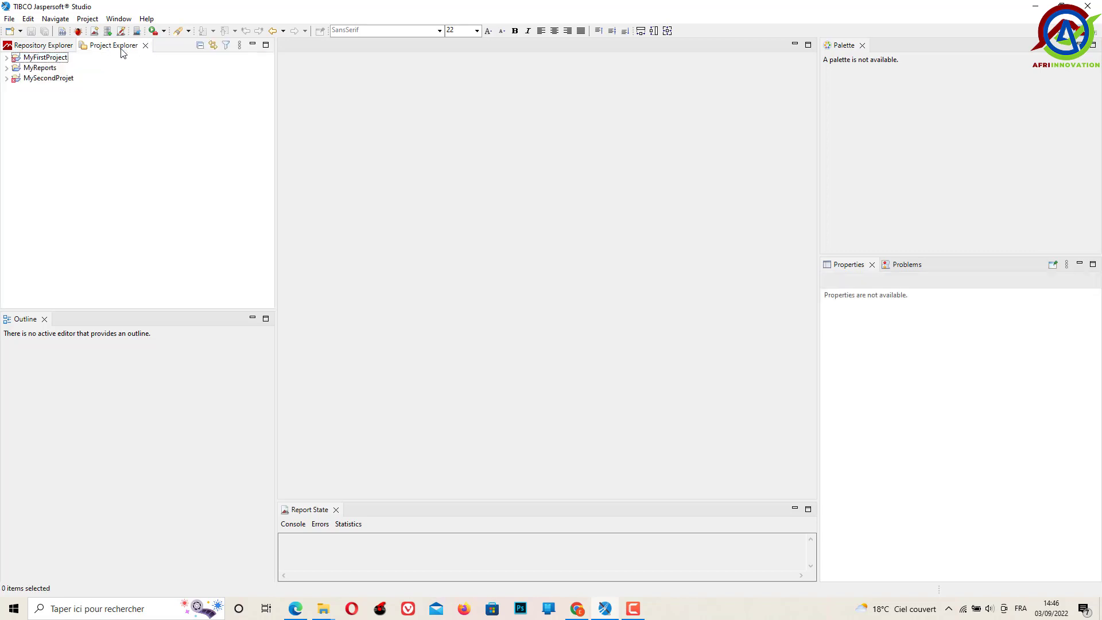
{"action": "left_click", "coordinate": [7, 58]}
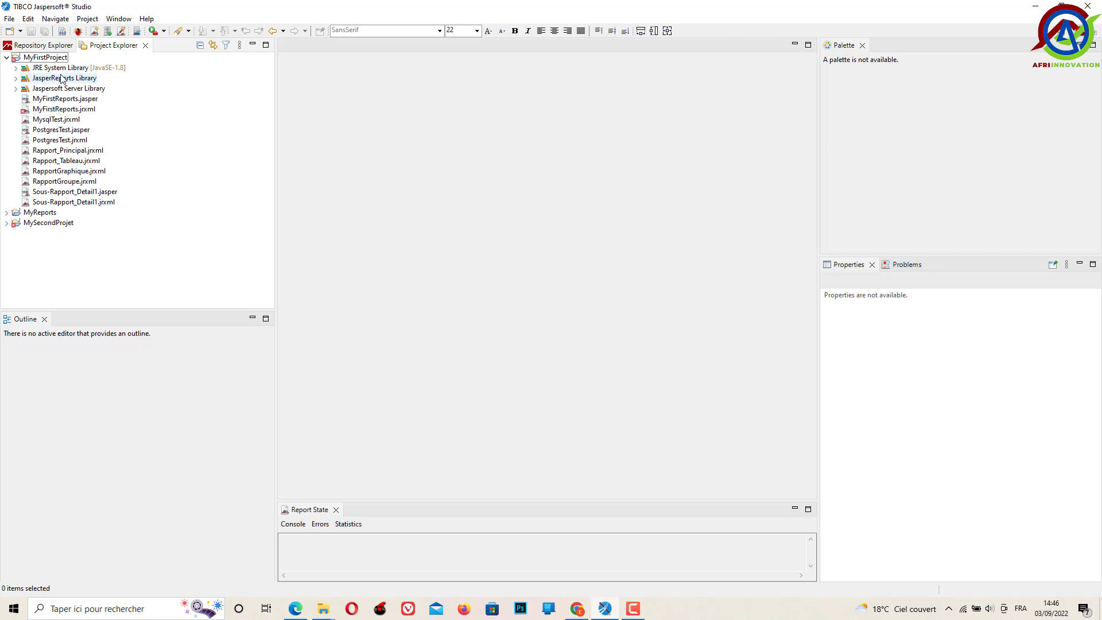
{"action": "right_click", "coordinate": [49, 57]}
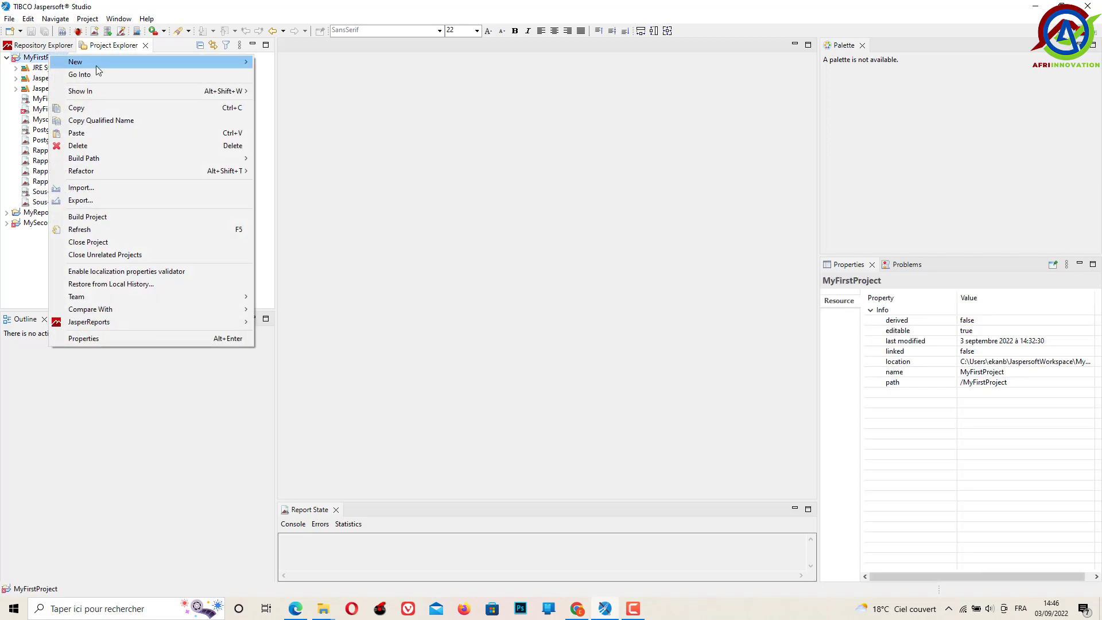
{"action": "mouse_move", "coordinate": [97, 70]}
{"action": "left_click", "coordinate": [290, 78]}
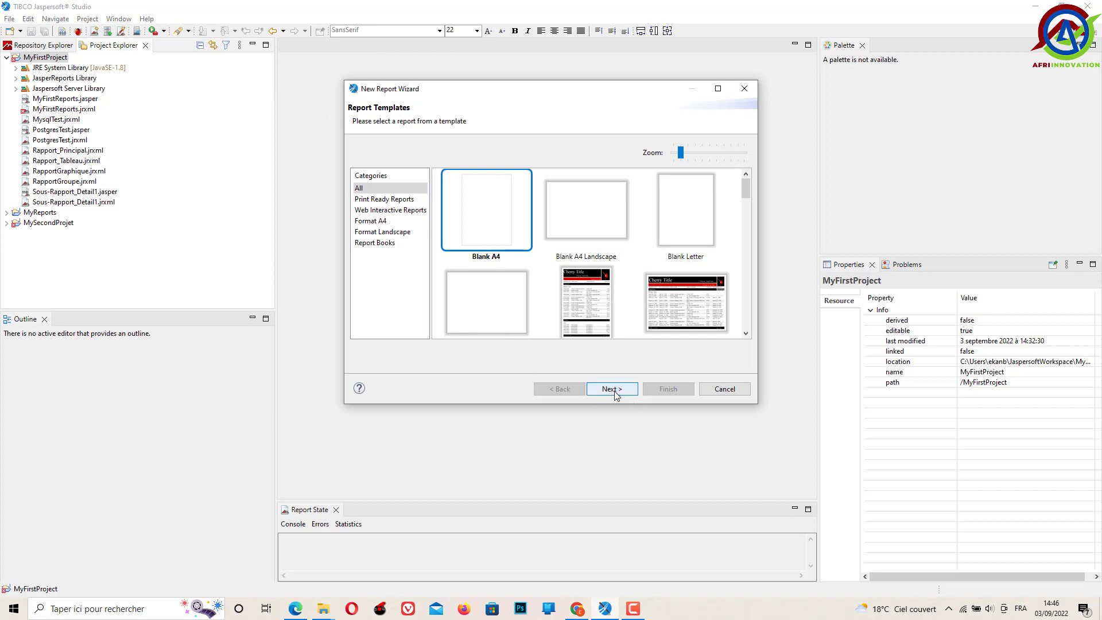
{"action": "left_click", "coordinate": [612, 389]}
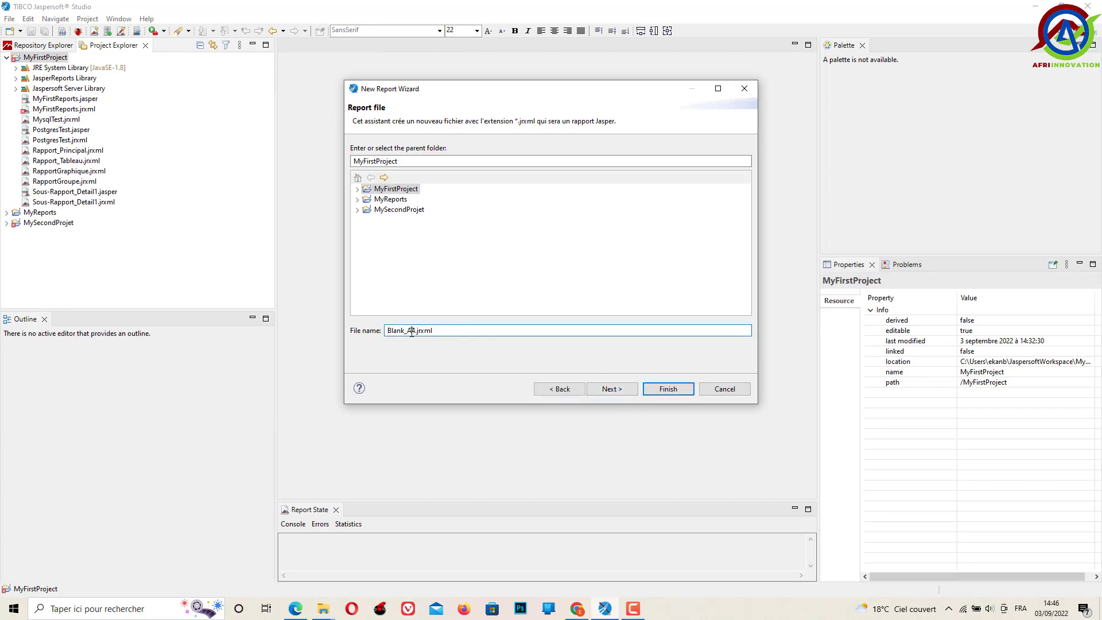
- Name the report file CSV_Test.jrxml and continue to the data source settings
{"action": "key", "text": "shift+Home"}
{"action": "key", "text": "BackSpace"}
{"action": "type", "text": "CST"}
{"action": "key", "text": "BackSpace"}
{"action": "type", "text": "S"}
{"action": "key", "text": "BackSpace"}
{"action": "type", "text": "V_Test"}
{"action": "left_click", "coordinate": [612, 389]}
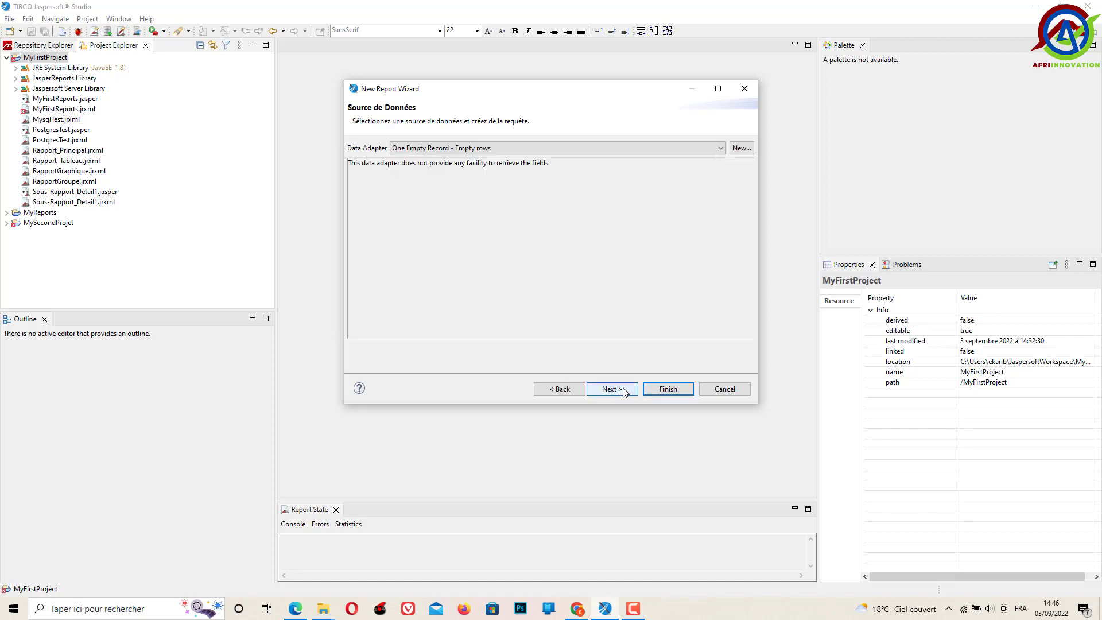
- Use CSV Data Adapter - CSV File as the report's data source and retrieve its fields
{"action": "left_click", "coordinate": [464, 150]}
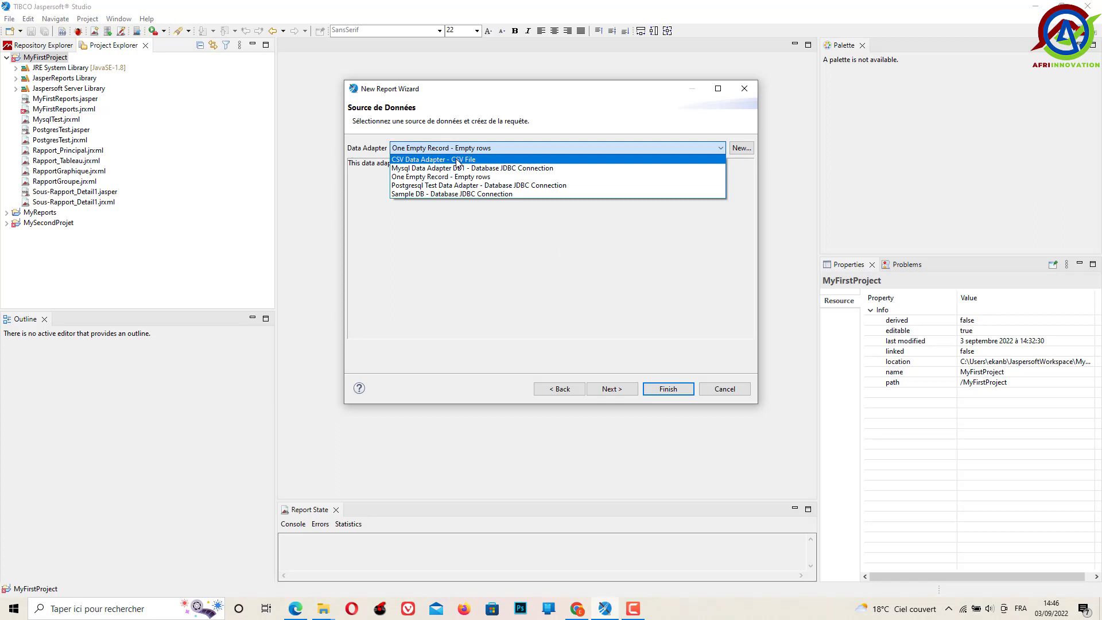
{"action": "left_click", "coordinate": [458, 161]}
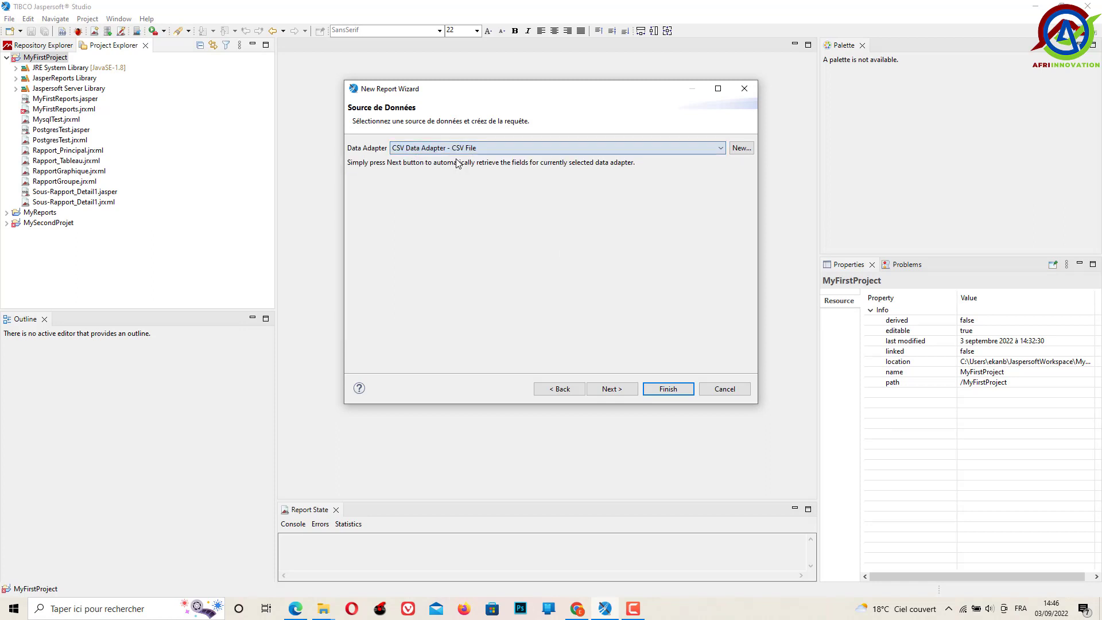
{"action": "left_click", "coordinate": [615, 390]}
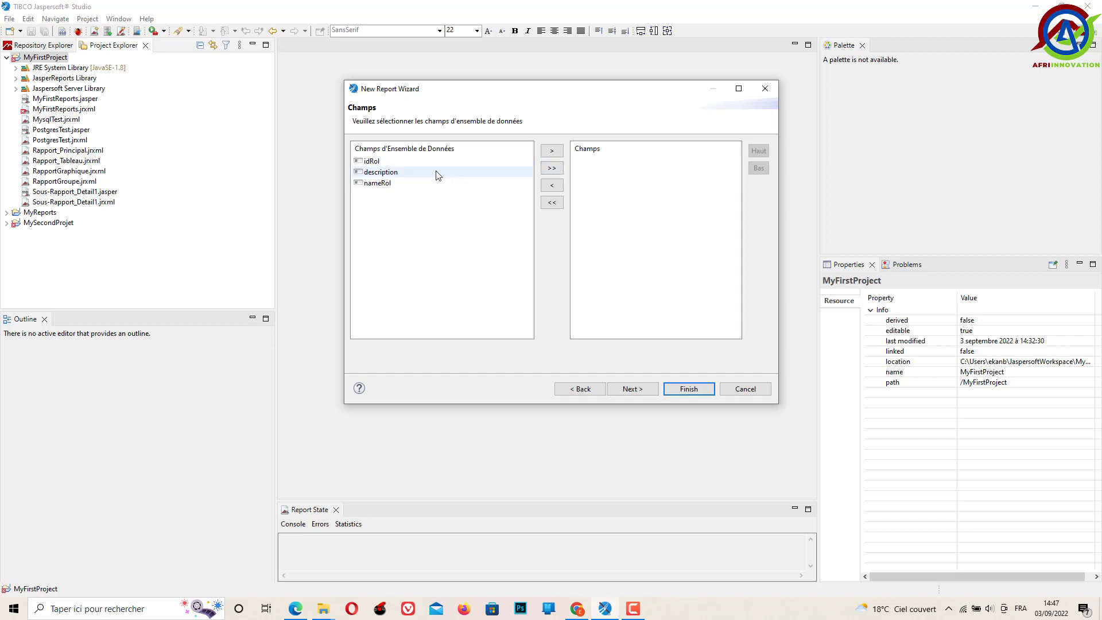
- Add the idRol, description and nameRol fields to the report and order nameRol before description
{"action": "left_click", "coordinate": [455, 163]}
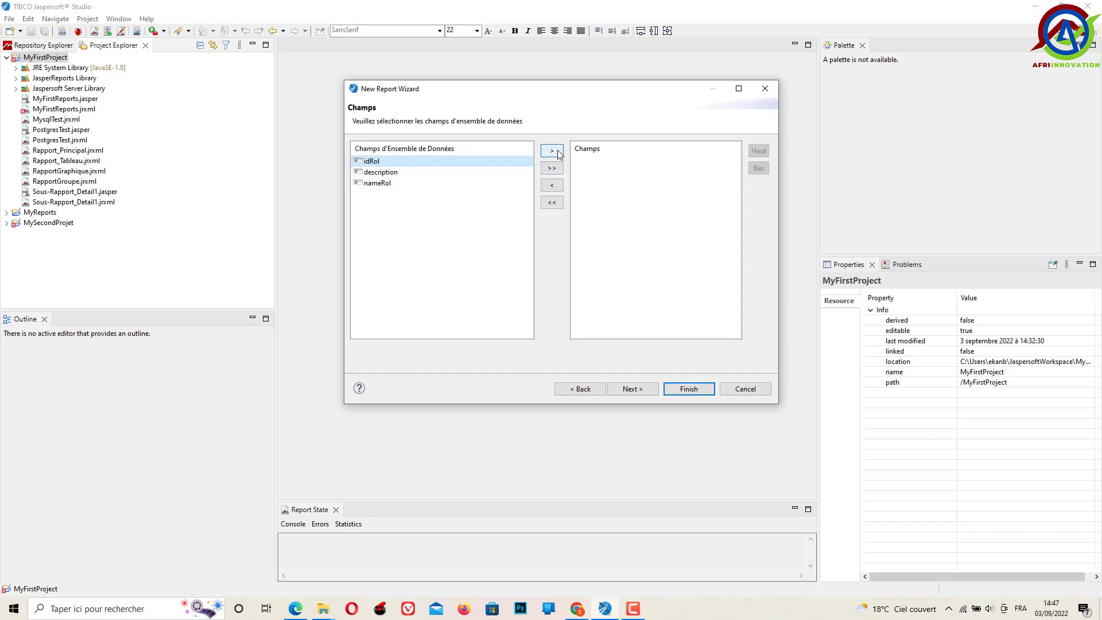
{"action": "left_click", "coordinate": [552, 151]}
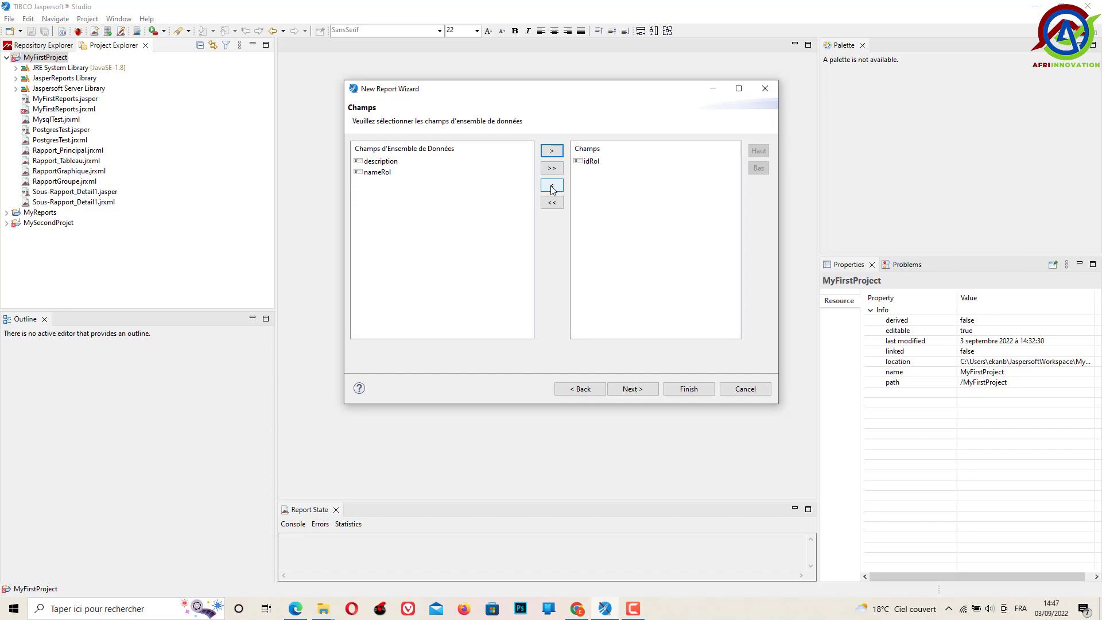
{"action": "left_click", "coordinate": [595, 161]}
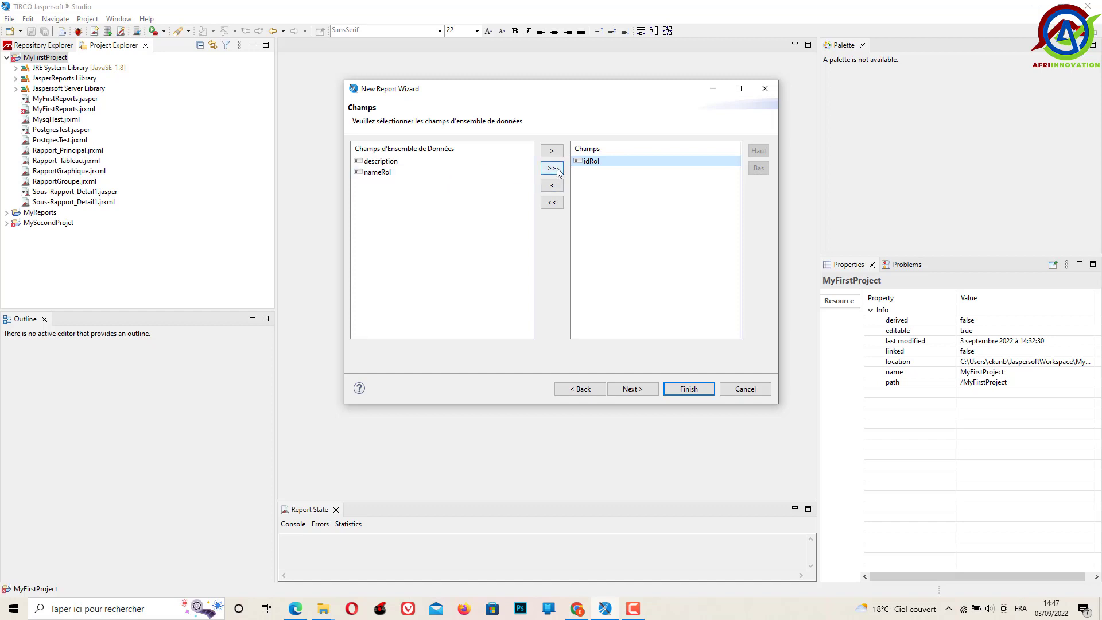
{"action": "left_click", "coordinate": [552, 168]}
{"action": "left_click", "coordinate": [610, 184]}
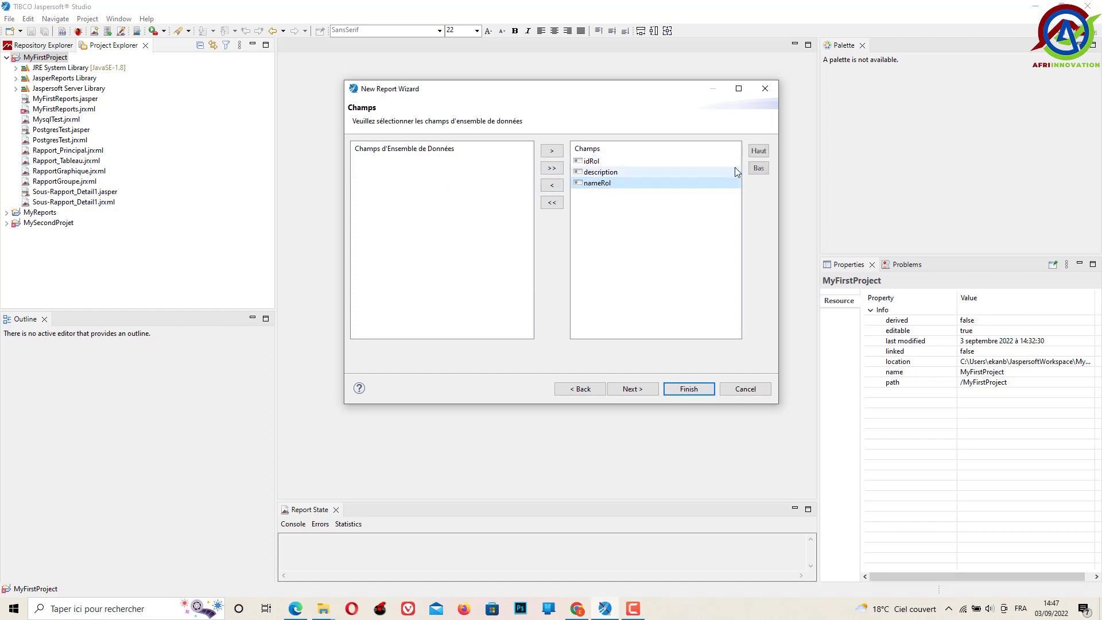
{"action": "left_click", "coordinate": [759, 151]}
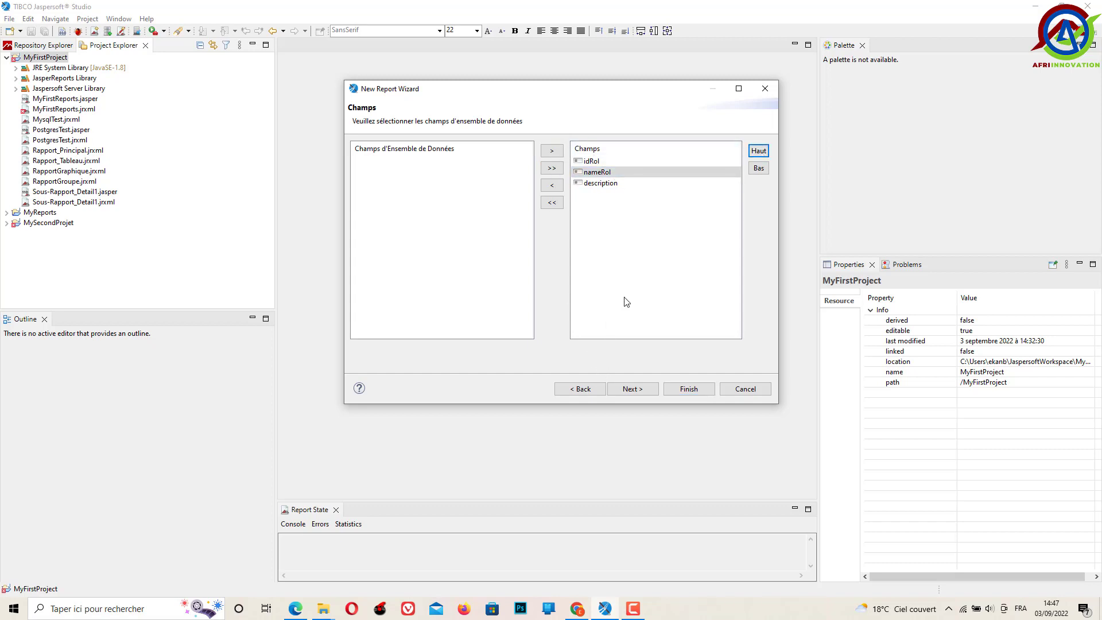
- Leave the report without any grouping fields and generate it
{"action": "left_click", "coordinate": [639, 391]}
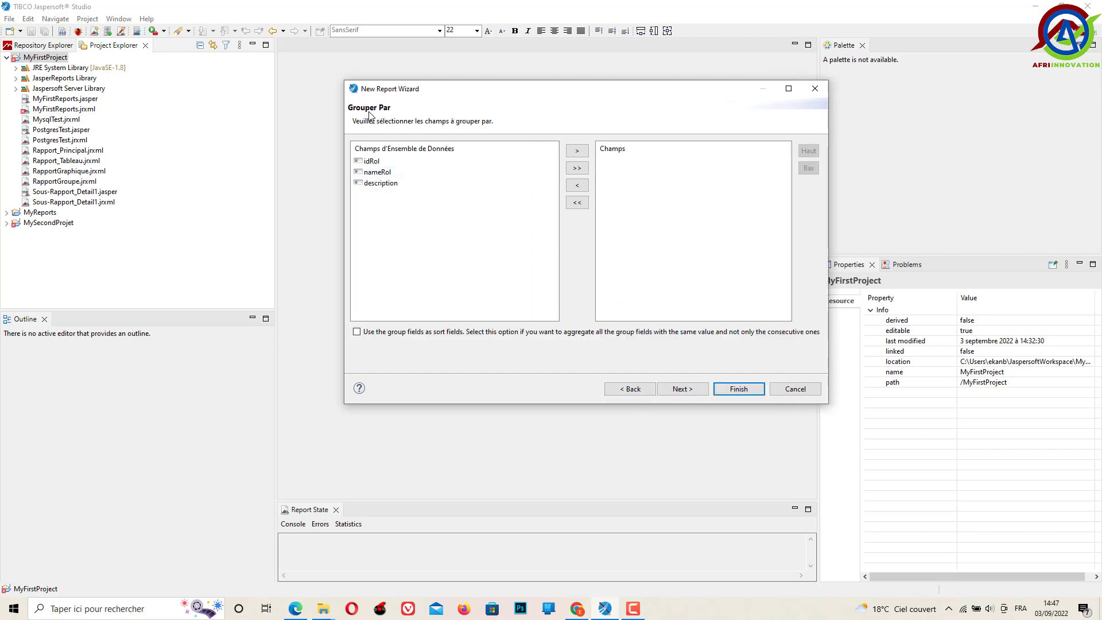
{"action": "left_click", "coordinate": [692, 389]}
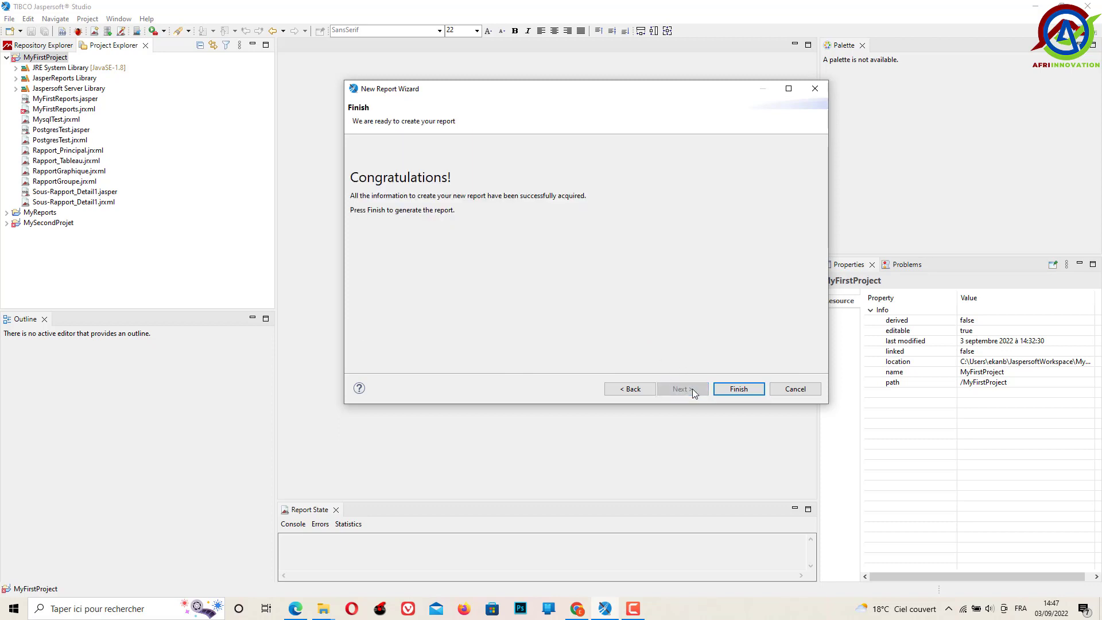
{"action": "left_click", "coordinate": [744, 389]}
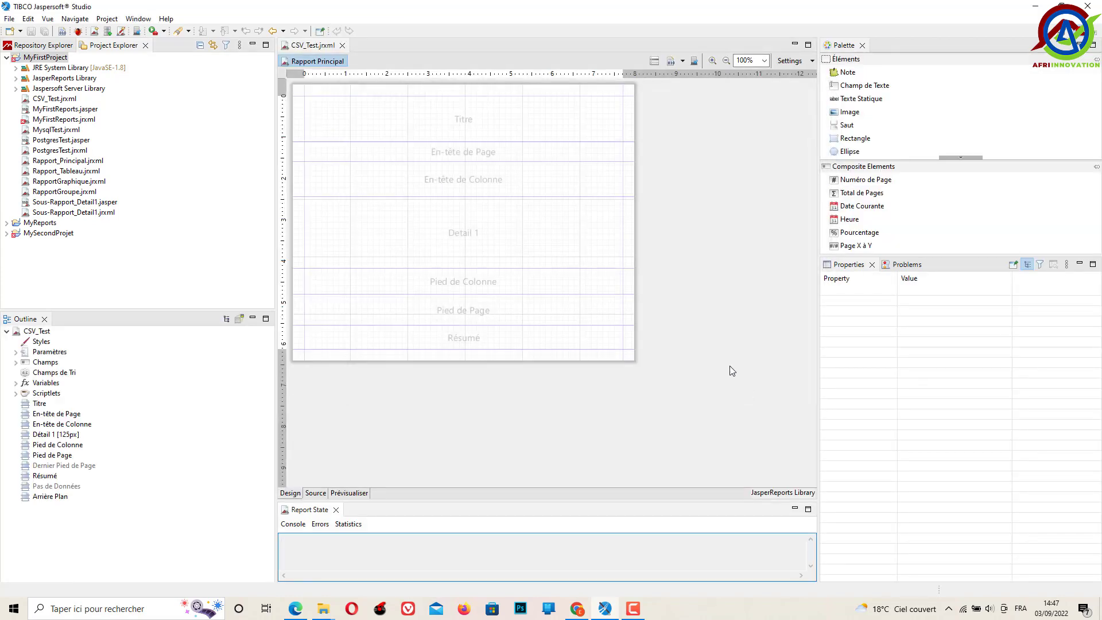
- Place the idRol, nameRol and description fields together in the Detail 1 band
{"action": "left_click", "coordinate": [16, 363]}
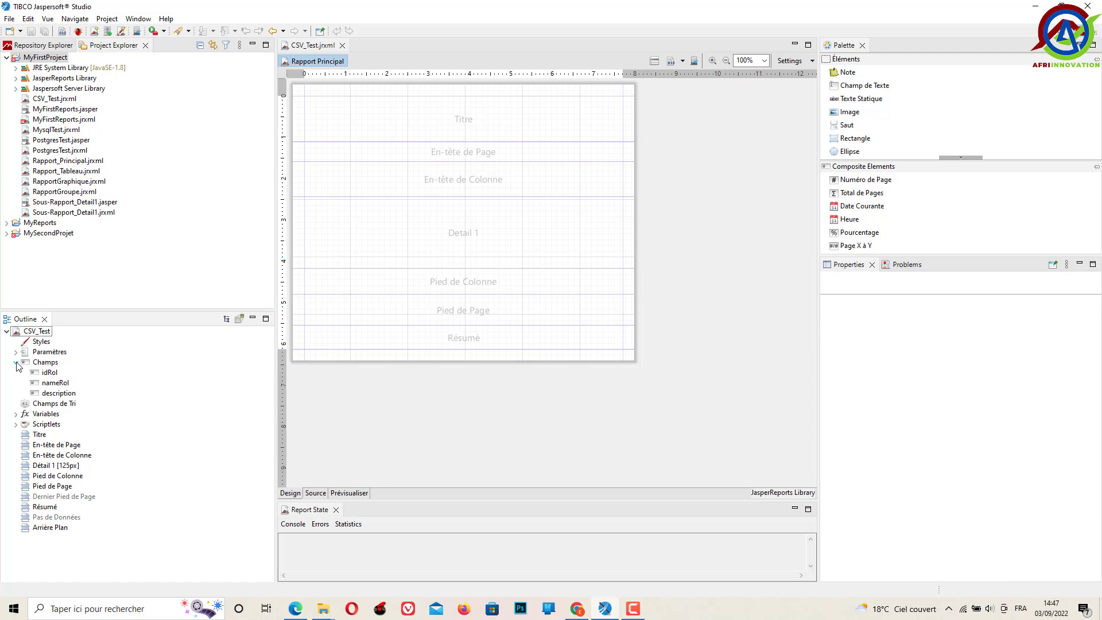
{"action": "left_click", "coordinate": [52, 372]}
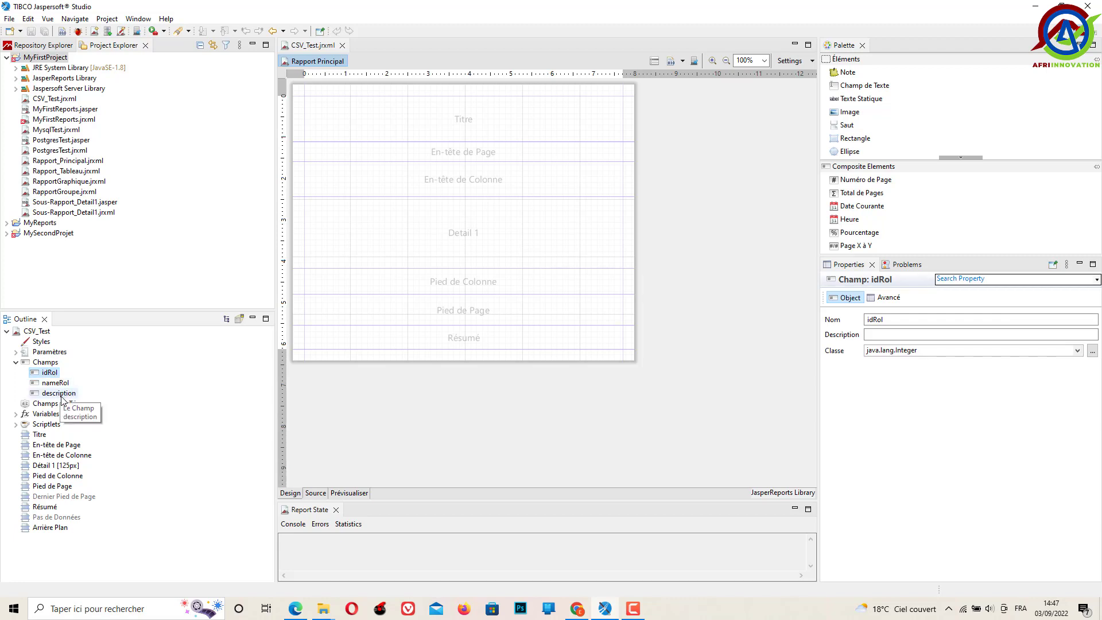
{"action": "left_click", "coordinate": [57, 393], "text": "shift"}
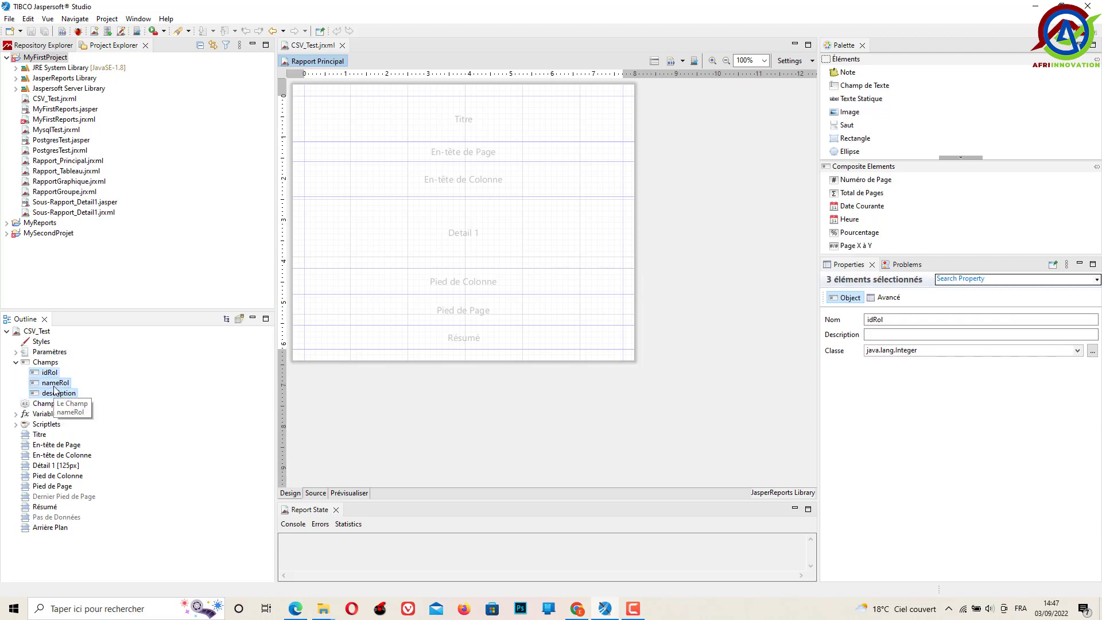
{"action": "left_click_drag", "start_coordinate": [58, 393], "coordinate": [452, 243]}
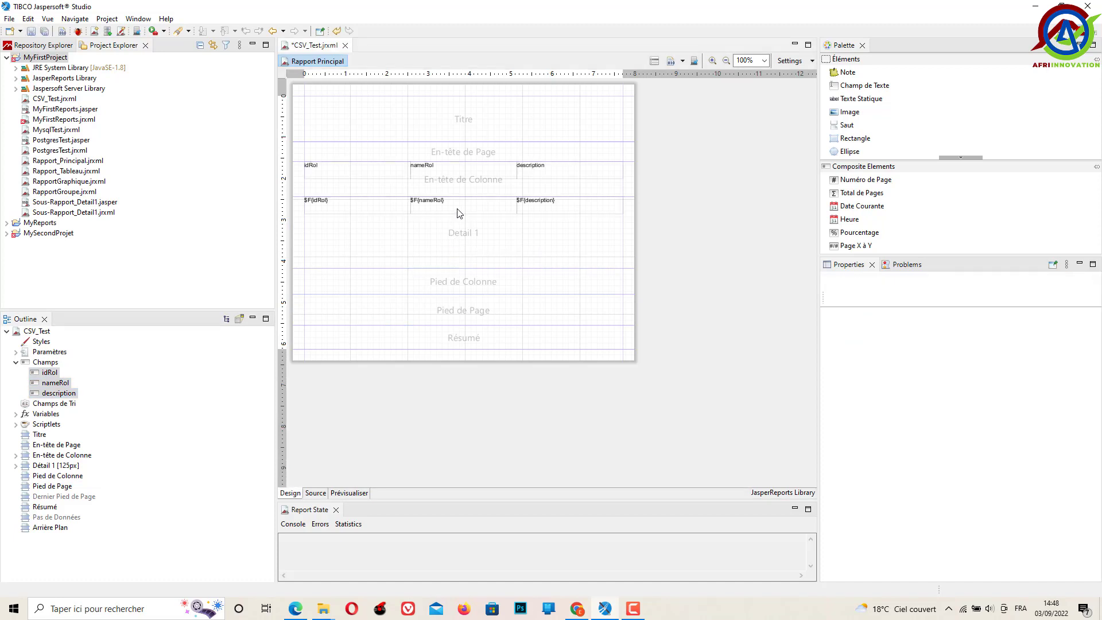
- Give all six column header and detail elements a uniform padding of 2 and a solid border on every side
{"action": "left_click", "coordinate": [326, 174]}
{"action": "key", "text": "ctrl+a"}
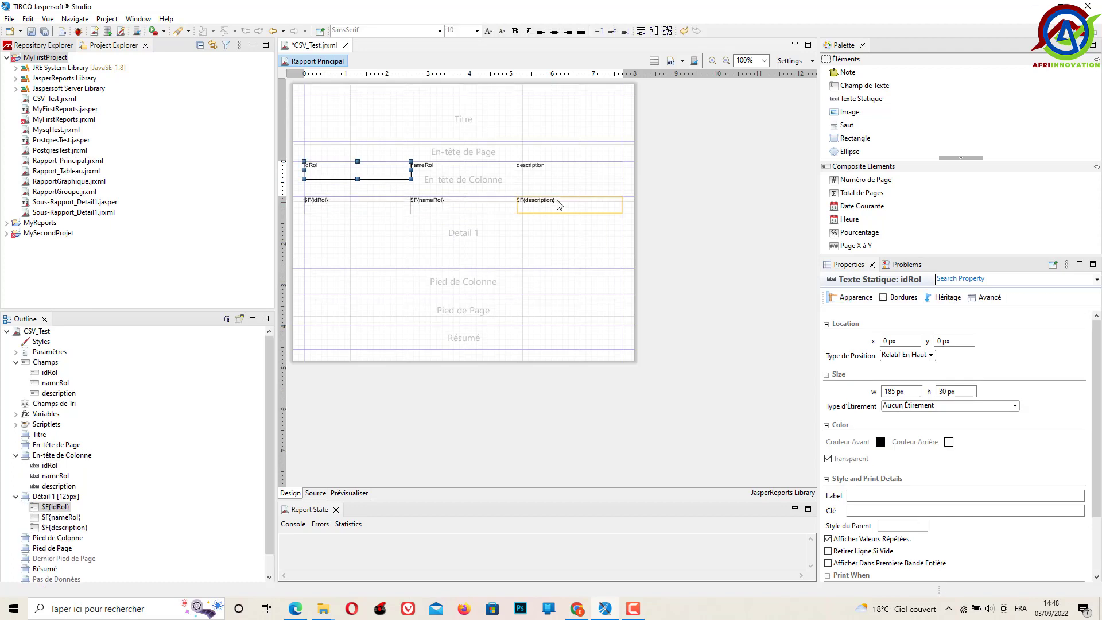
{"action": "left_click", "coordinate": [899, 297]}
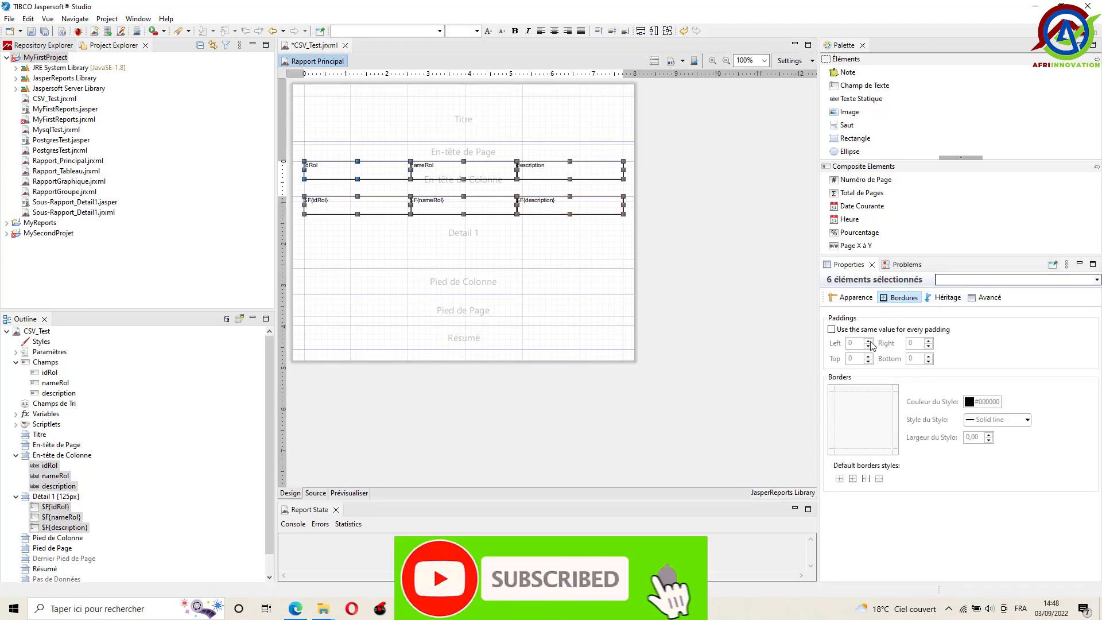
{"action": "left_click", "coordinate": [870, 341]}
{"action": "left_click", "coordinate": [870, 342]}
{"action": "left_click", "coordinate": [832, 330]}
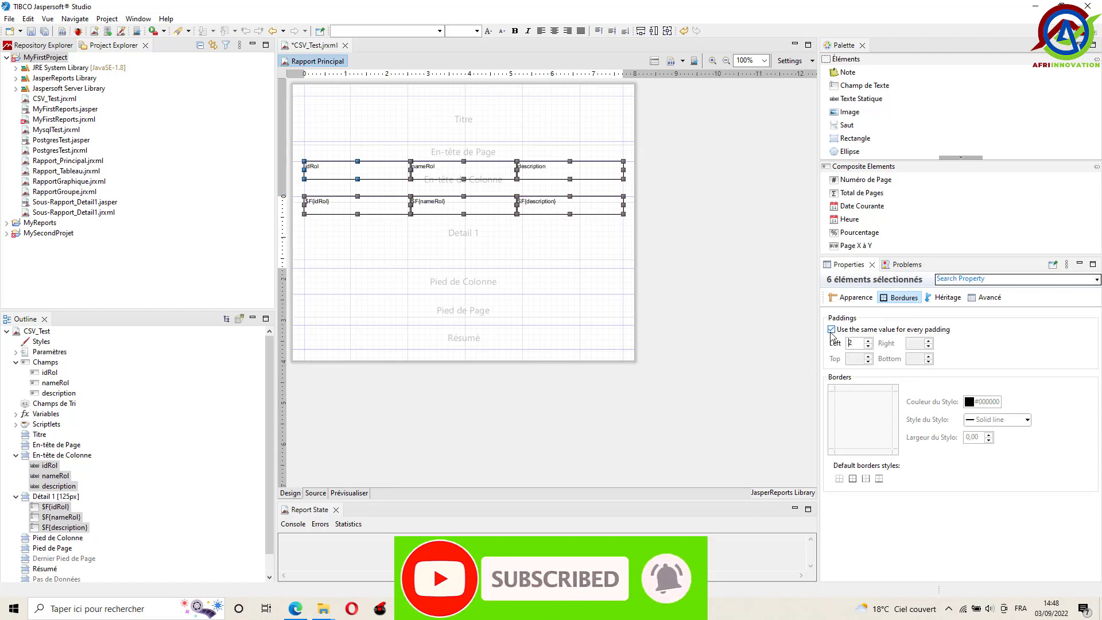
{"action": "left_click", "coordinate": [853, 478]}
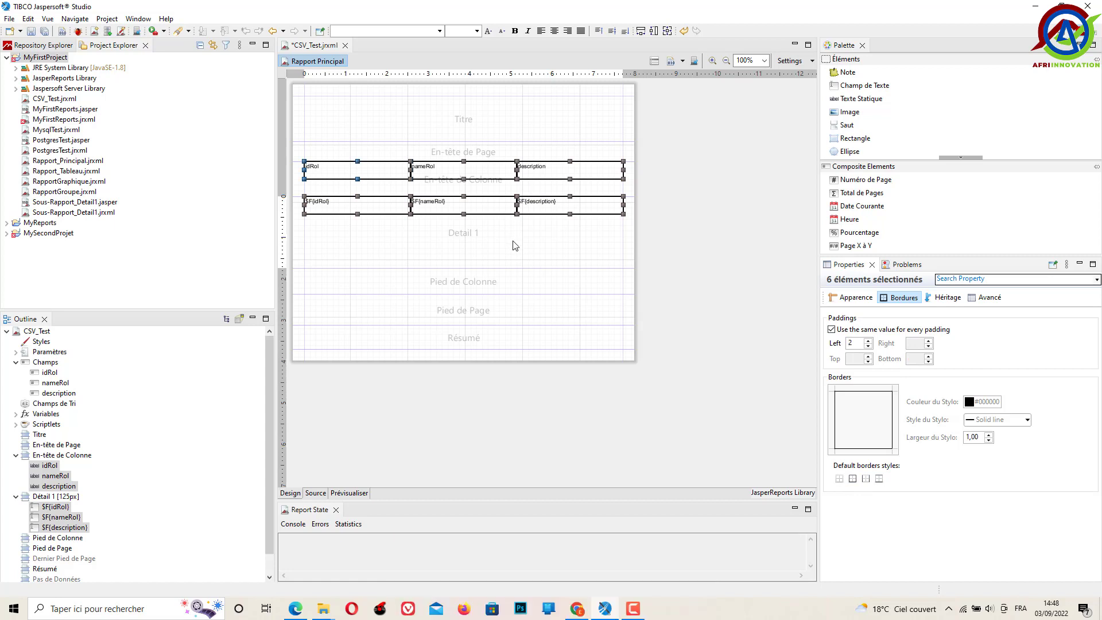
- Center the text of the idRol, nameRol and description column headers horizontally
{"action": "left_click", "coordinate": [382, 194]}
{"action": "left_click", "coordinate": [362, 176]}
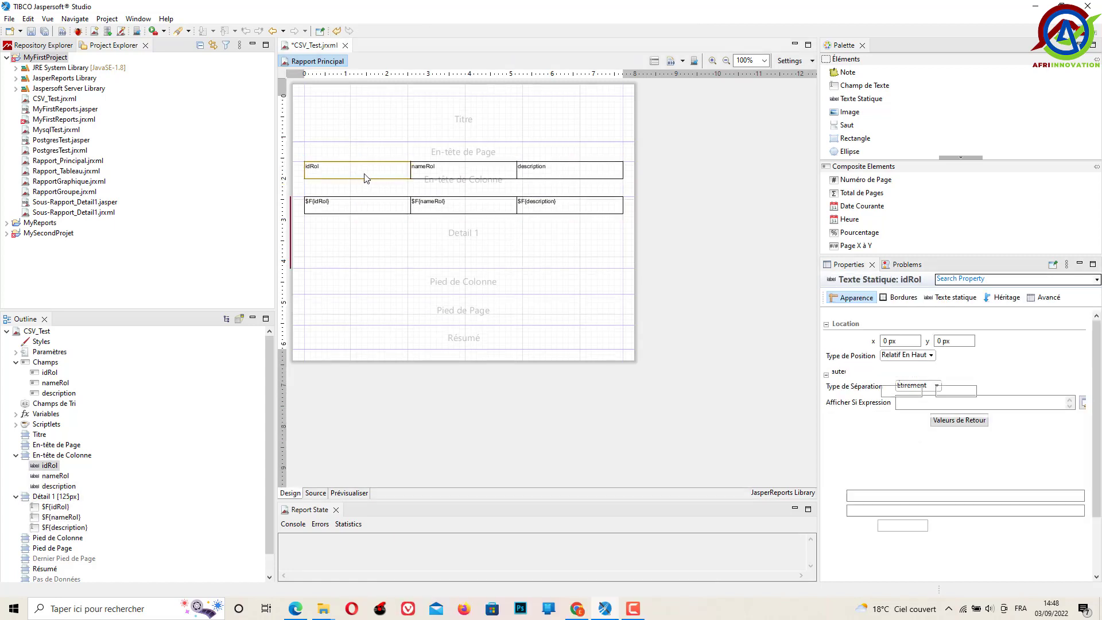
{"action": "left_click", "coordinate": [571, 173], "text": "shift"}
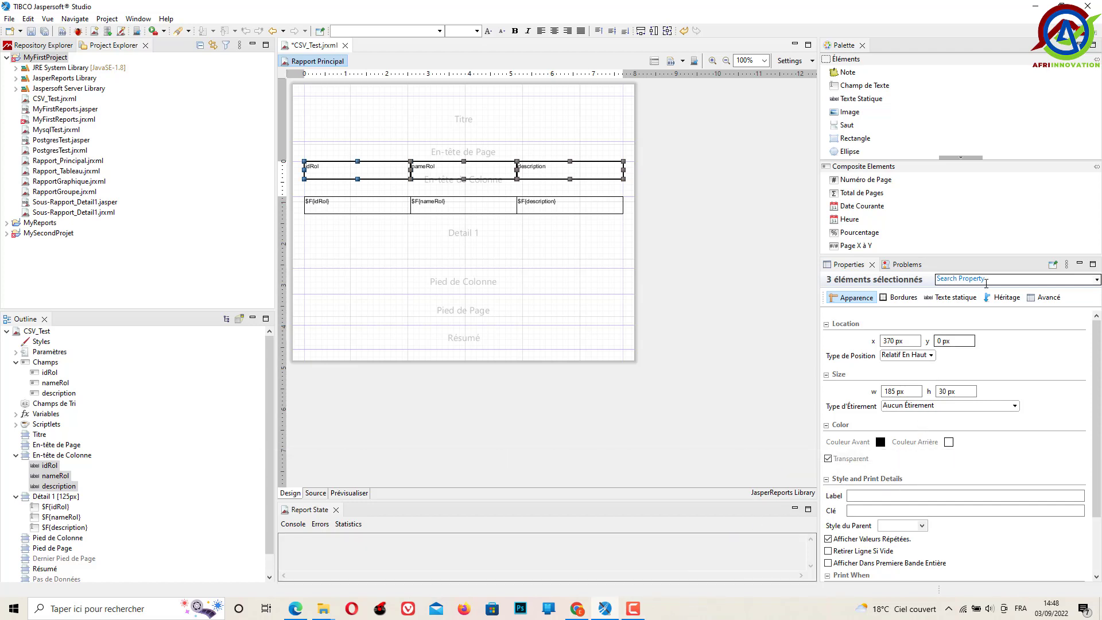
{"action": "left_click", "coordinate": [956, 298]}
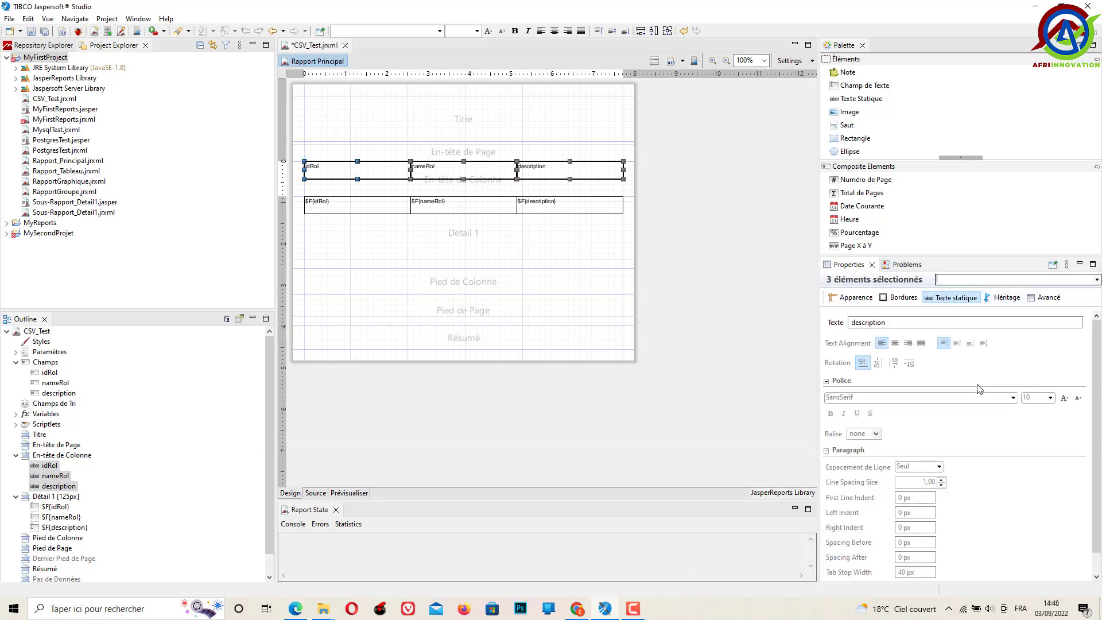
{"action": "left_click", "coordinate": [895, 343]}
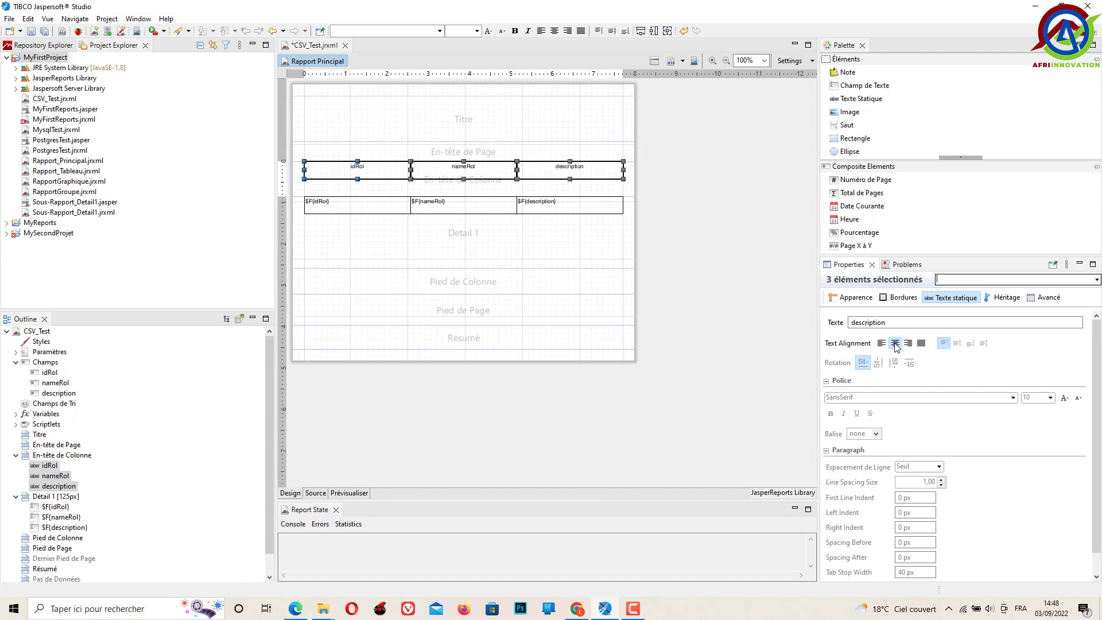
- Set the font size of the three column headers to 18
{"action": "left_click", "coordinate": [1064, 399]}
{"action": "left_click", "coordinate": [1064, 398]}
{"action": "left_click", "coordinate": [1078, 398]}
{"action": "left_click", "coordinate": [1078, 398]}
{"action": "left_click", "coordinate": [1064, 398]}
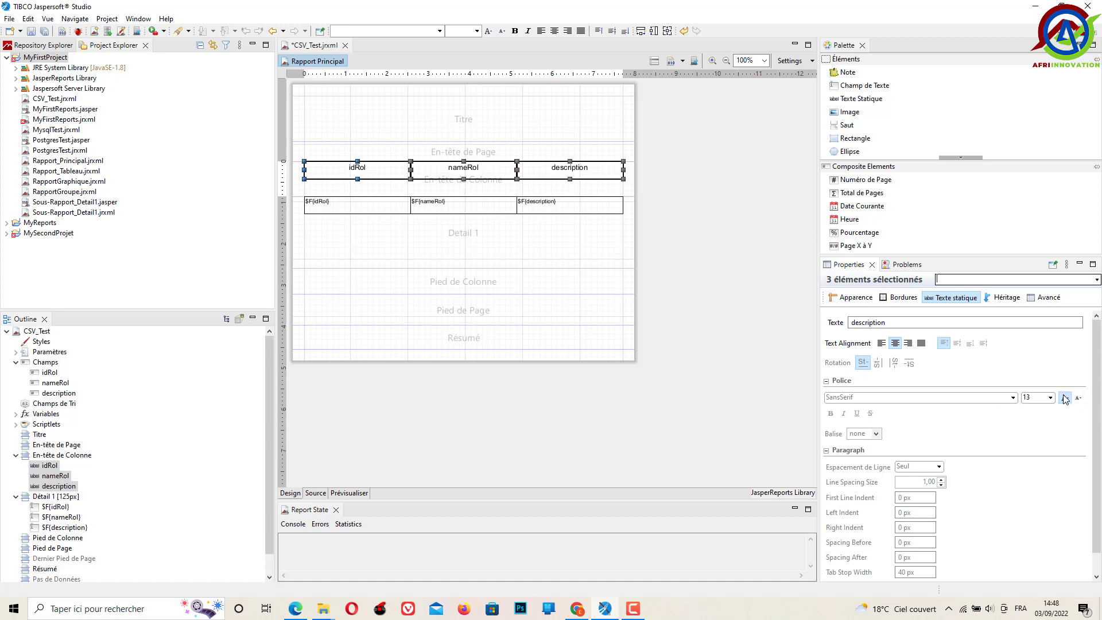
{"action": "left_click", "coordinate": [1064, 398]}
{"action": "left_click", "coordinate": [1064, 398]}
{"action": "left_click", "coordinate": [1064, 398]}
{"action": "left_click", "coordinate": [1065, 398]}
{"action": "left_click", "coordinate": [1078, 398]}
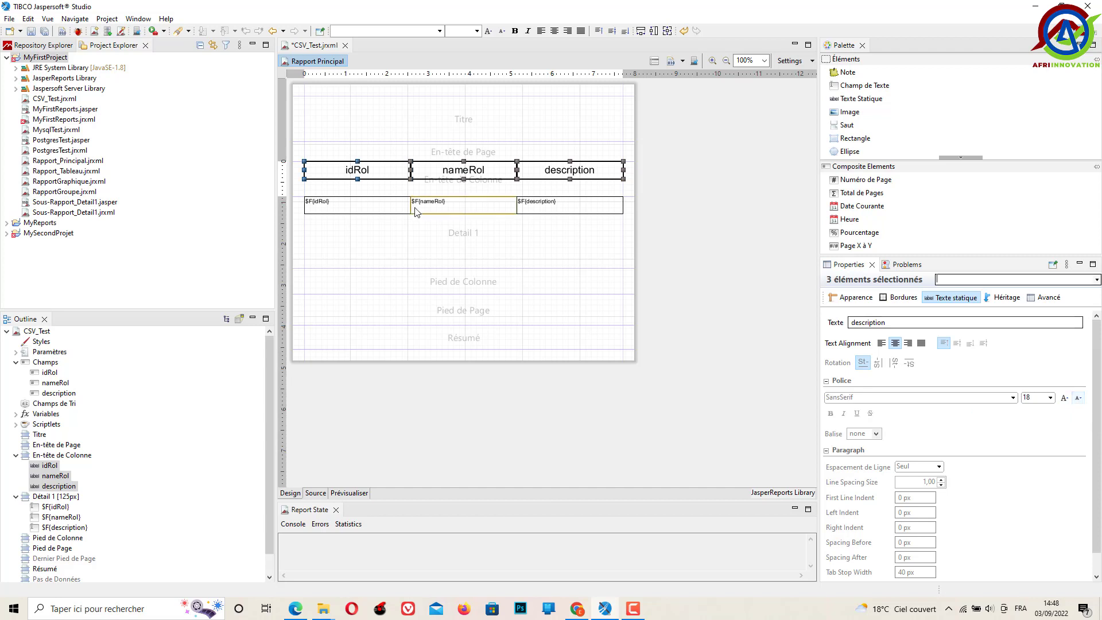
- Center the text of the three fields in the Detail 1 band and set their font size to 16
{"action": "left_click", "coordinate": [373, 211]}
{"action": "left_click", "coordinate": [461, 208], "text": "shift"}
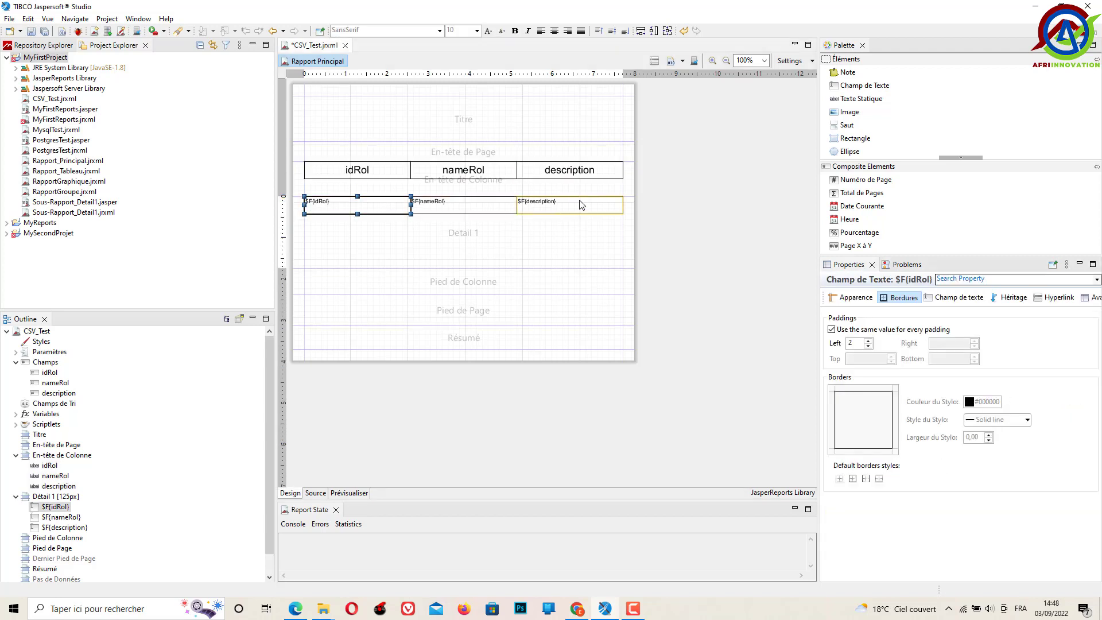
{"action": "left_click", "coordinate": [581, 206], "text": "shift"}
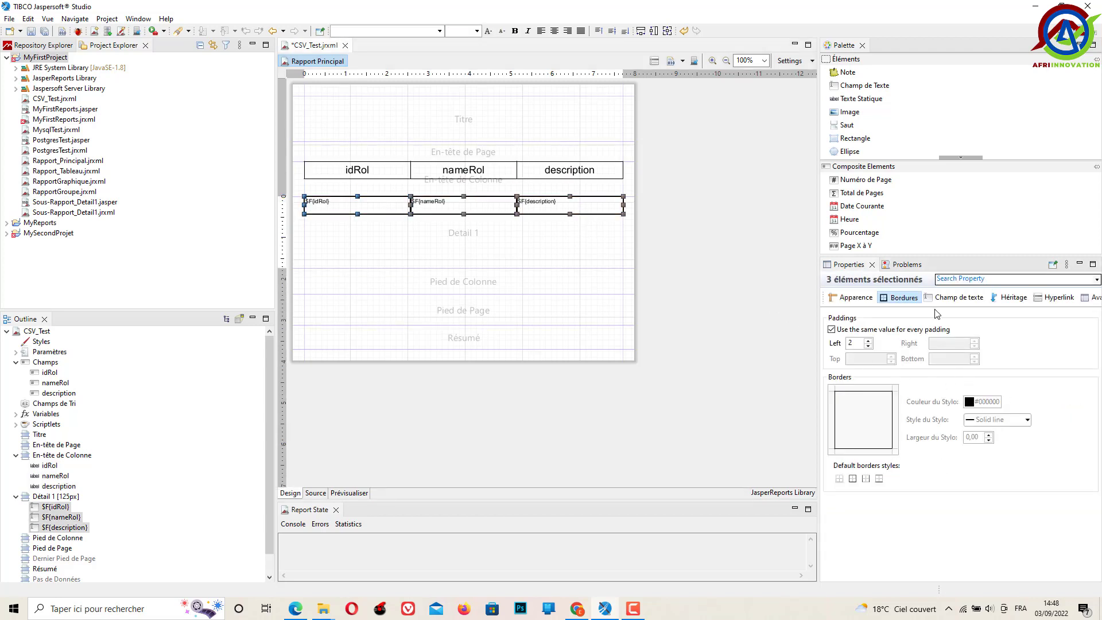
{"action": "left_click", "coordinate": [957, 297]}
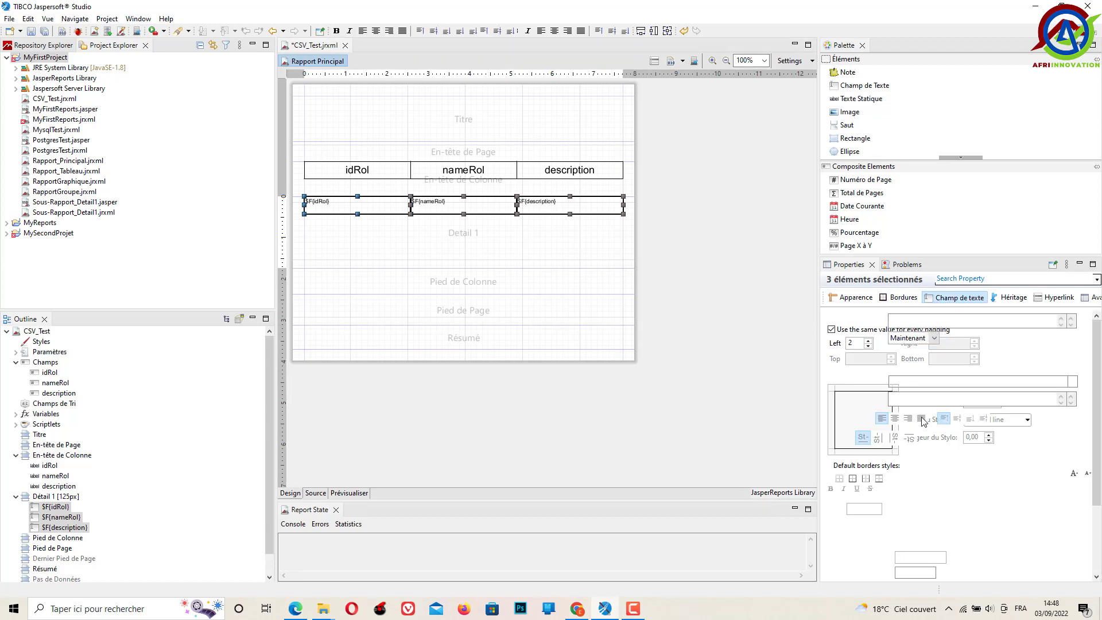
{"action": "left_click", "coordinate": [895, 418]}
{"action": "left_click", "coordinate": [1064, 473]}
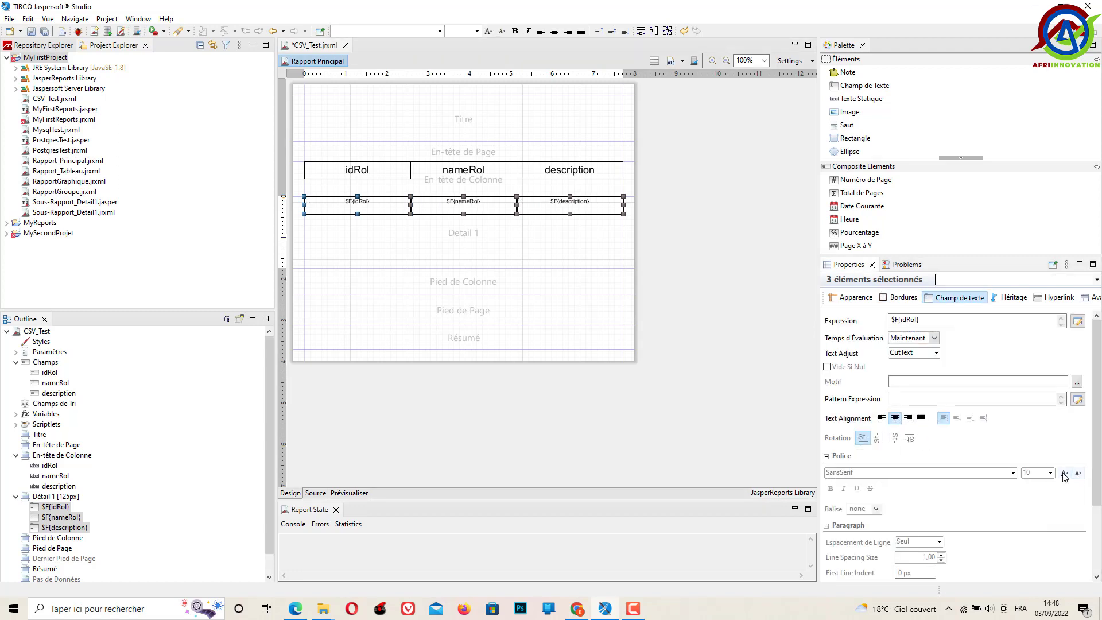
{"action": "left_click", "coordinate": [1064, 473]}
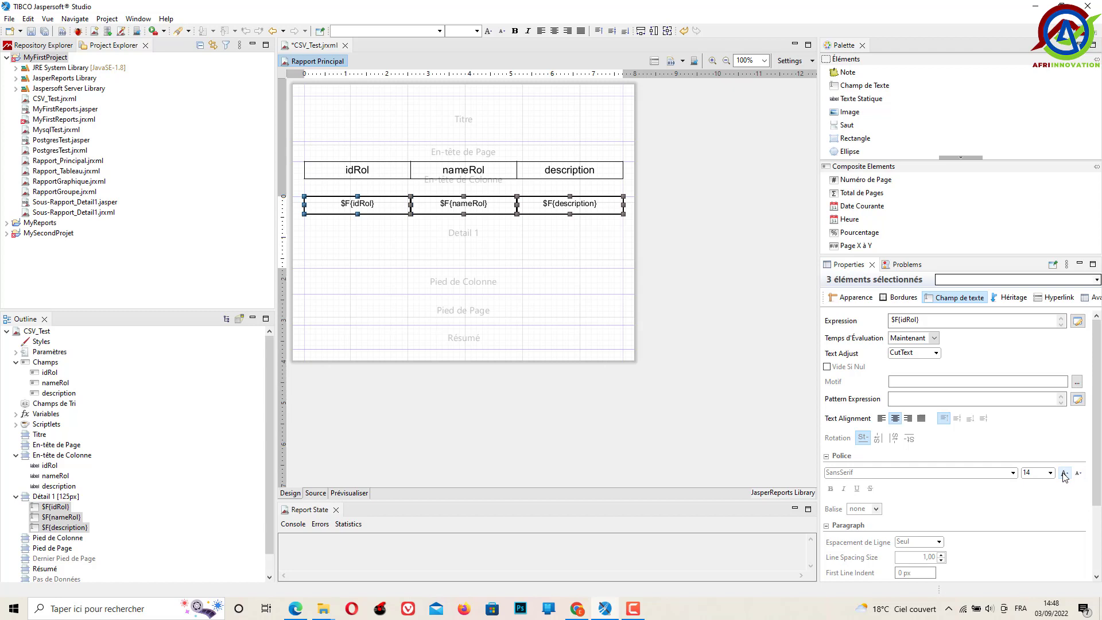
{"action": "left_click", "coordinate": [1065, 474]}
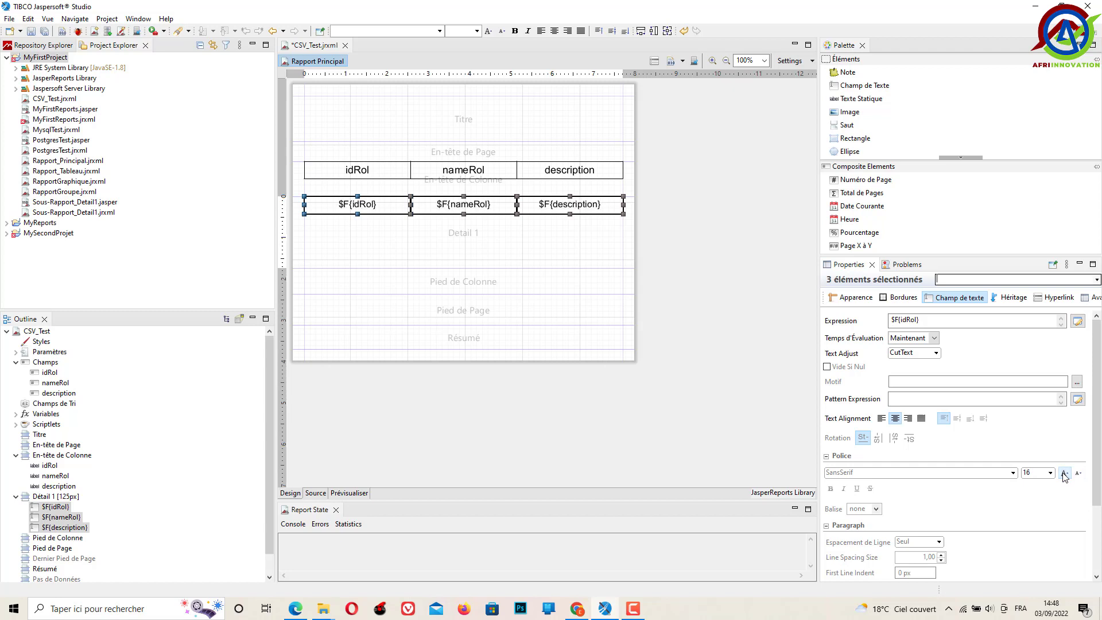
- Shrink the column header band to end directly below its header cells and reduce the Detail 1 band to about 54 px high
{"action": "left_click", "coordinate": [416, 259]}
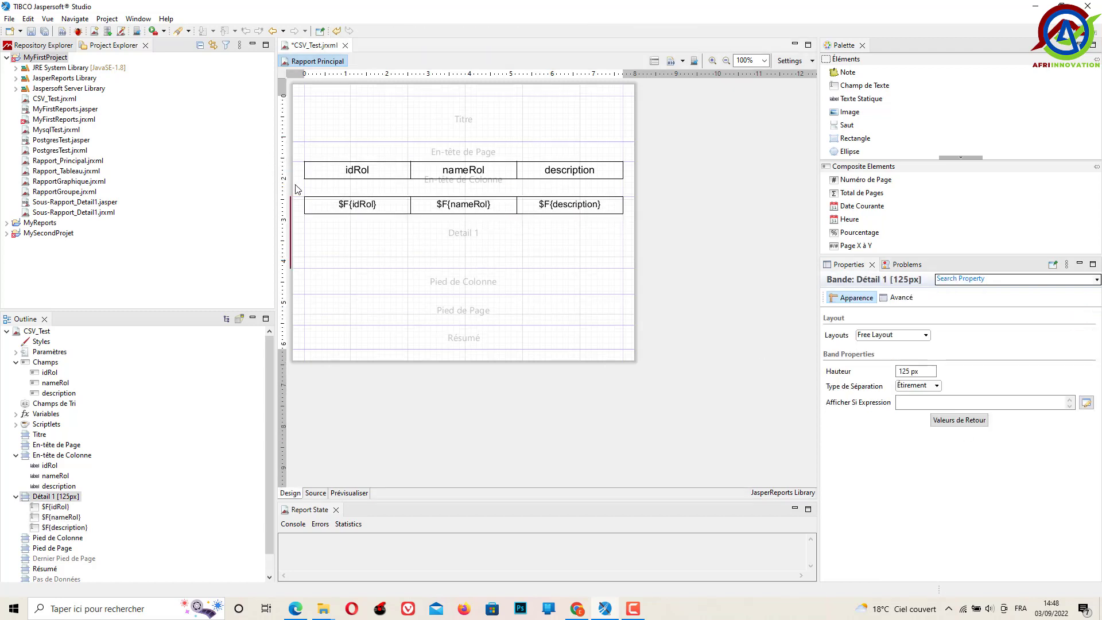
{"action": "left_click_drag", "start_coordinate": [296, 196], "coordinate": [293, 178]}
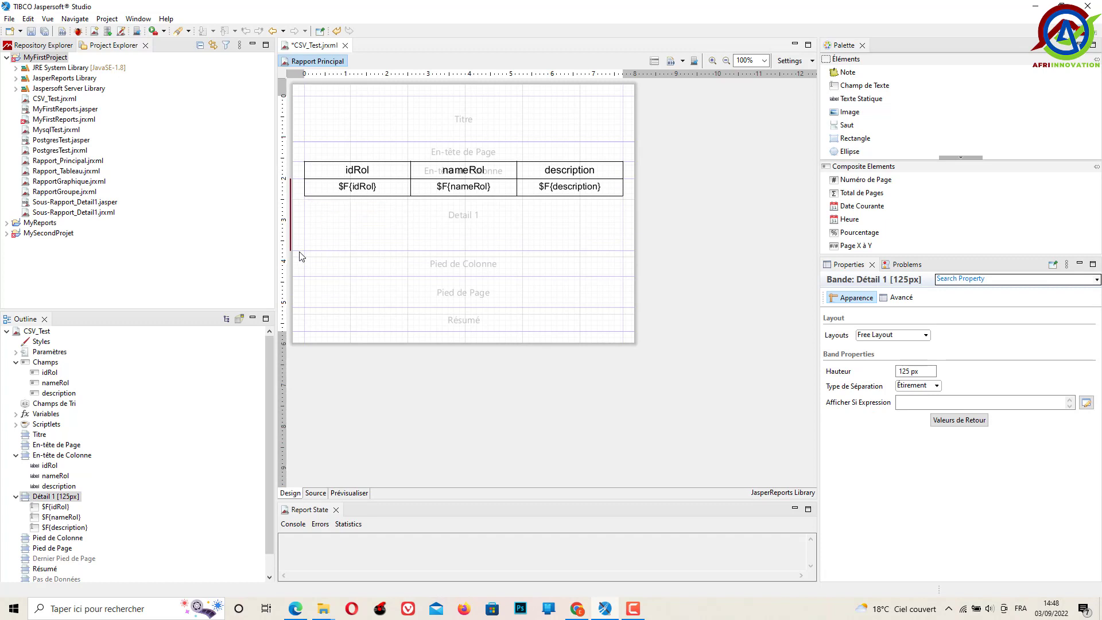
{"action": "left_click_drag", "start_coordinate": [296, 251], "coordinate": [298, 207]}
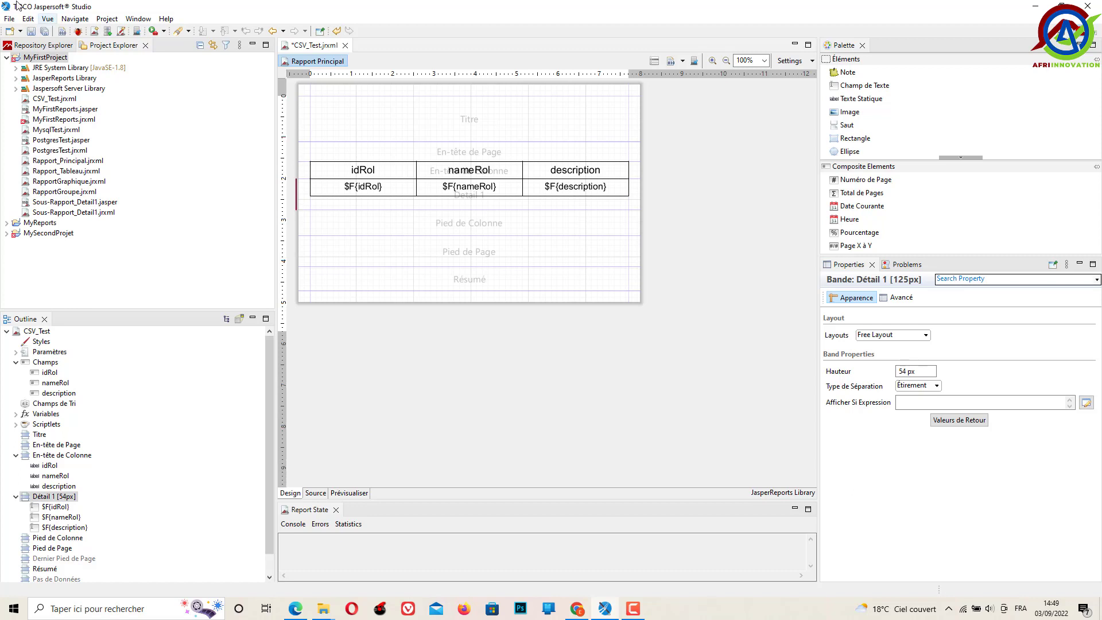
- Save the CSV_Test report and preview it with the CSV data
{"action": "left_click", "coordinate": [45, 31]}
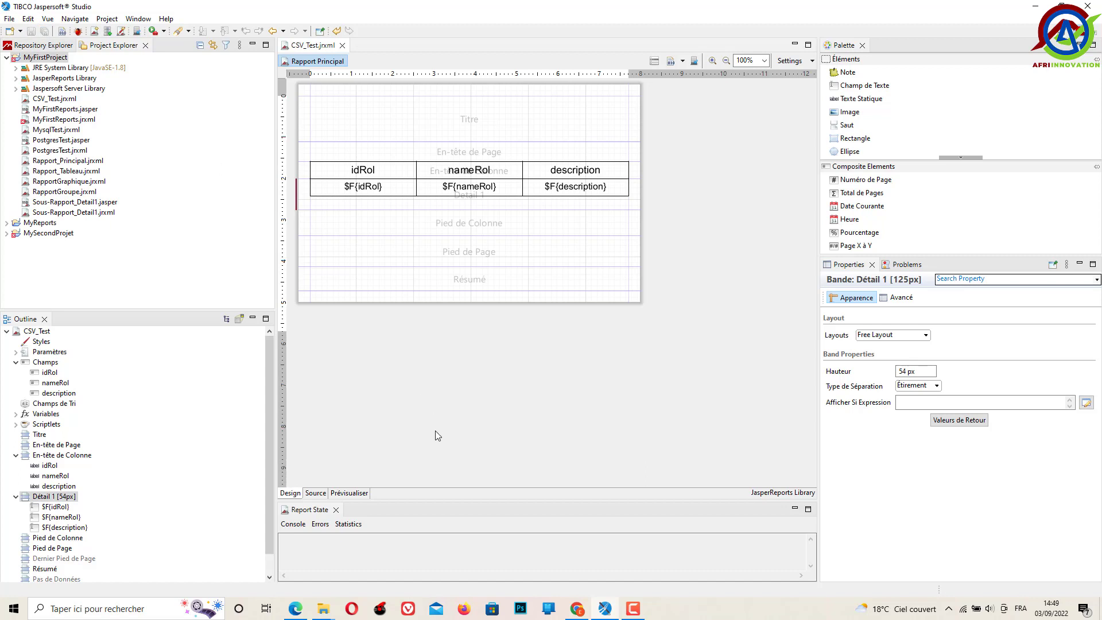
{"action": "left_click", "coordinate": [343, 495]}
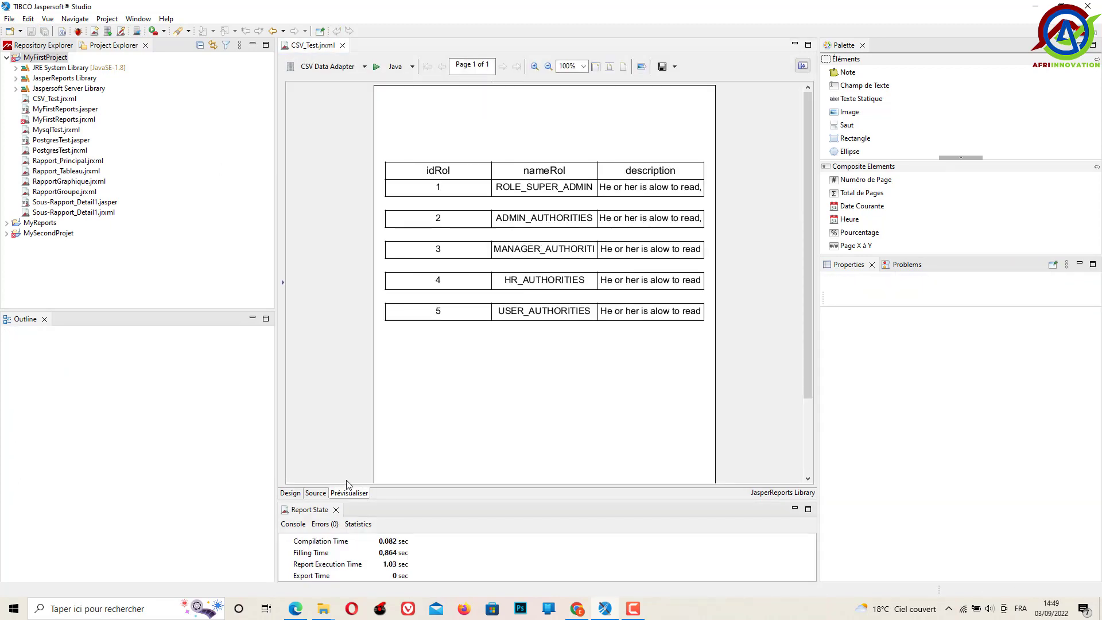